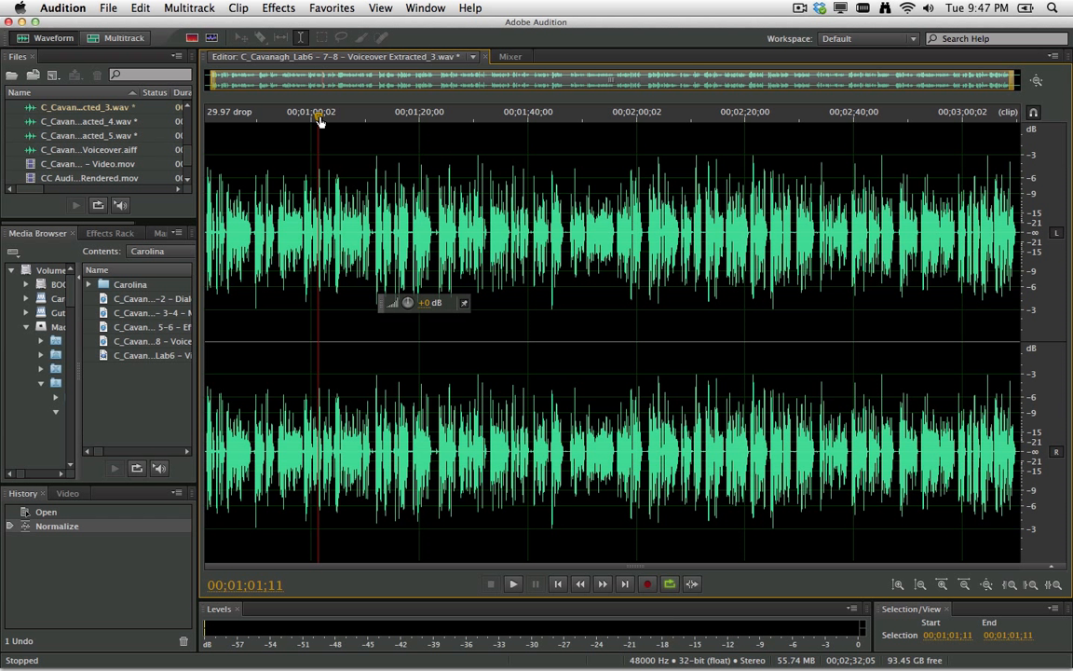
# Normalize the Voiceover Extracted_3 waveform to -3 dB with the Favorites preset.
pyautogui.click(319, 9)
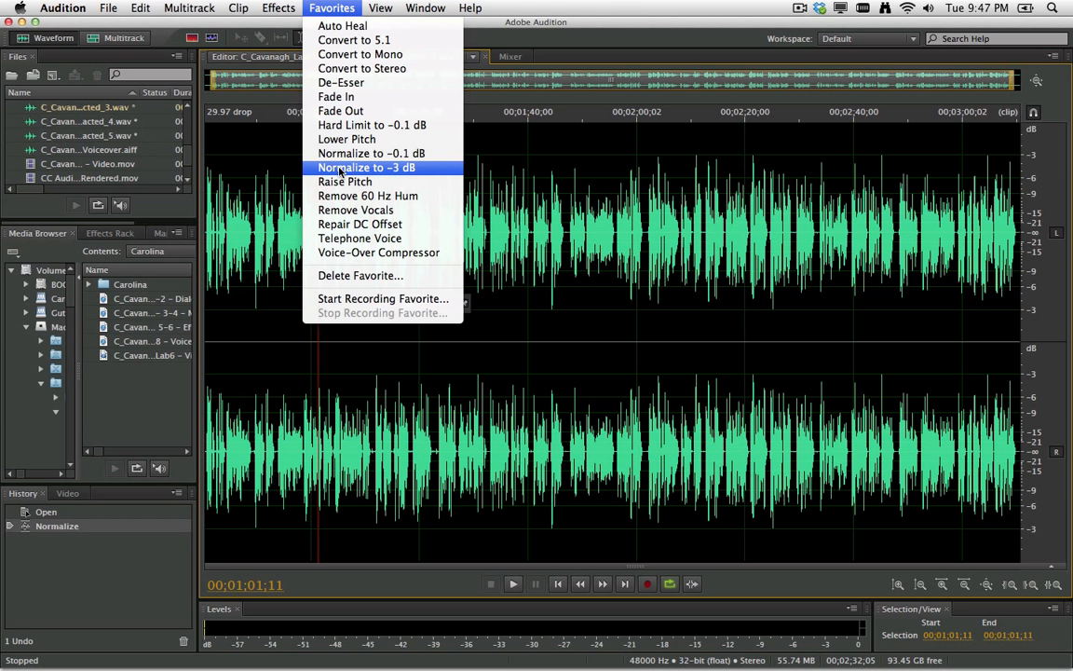
pyautogui.click(340, 169)
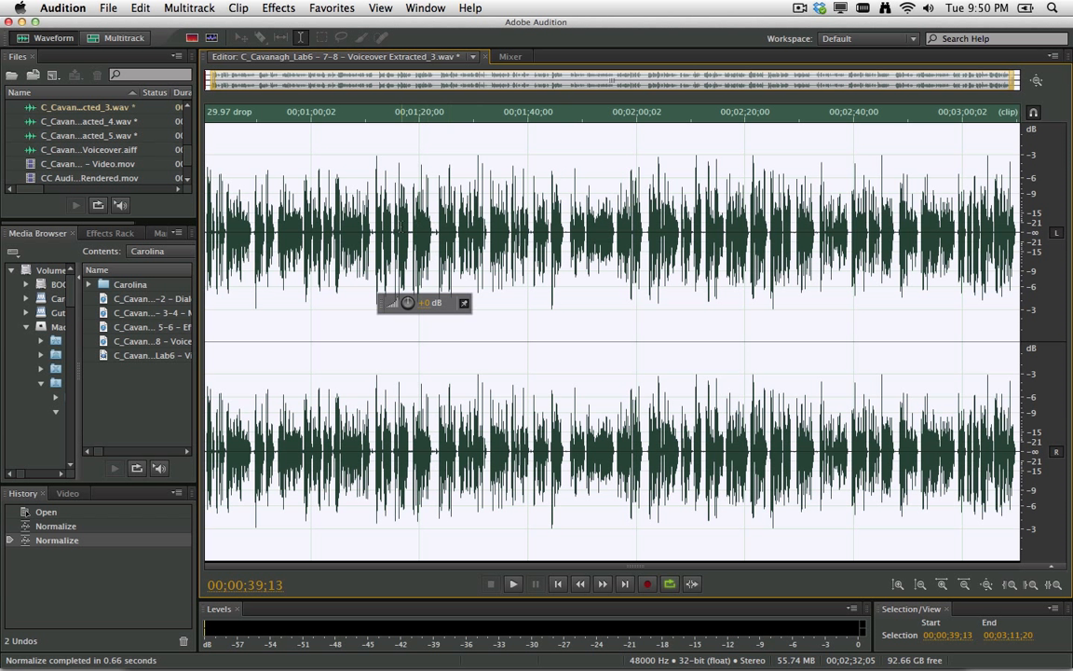
pyautogui.click(281, 11)
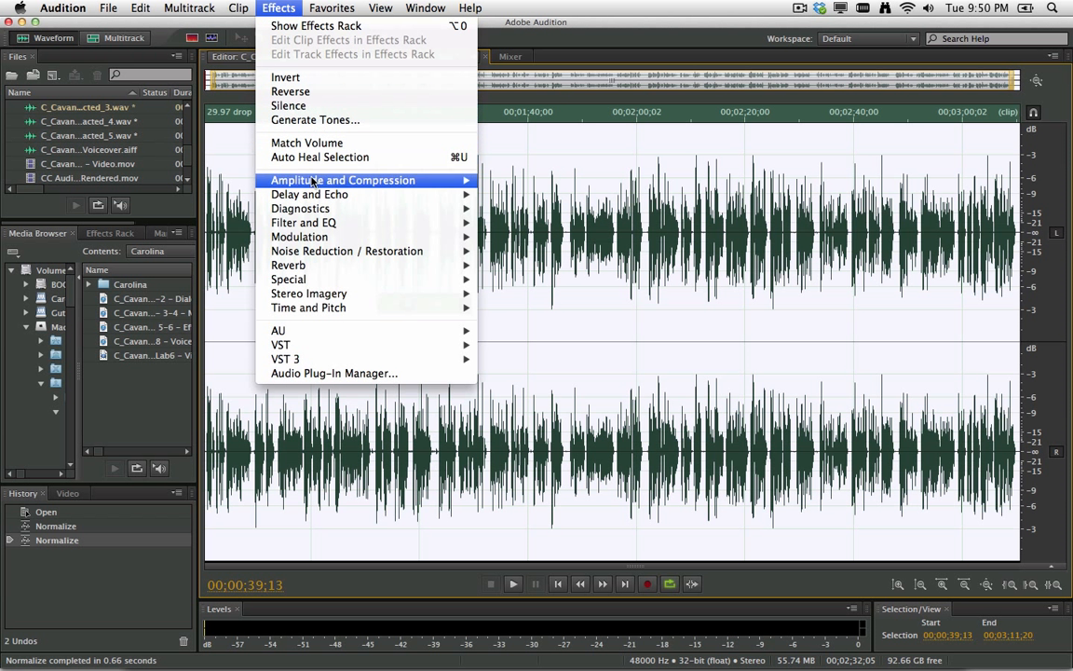
# Bring up the Noise Reduction (process) effect and move its dialog off the waveform.
pyautogui.moveTo(354, 251)
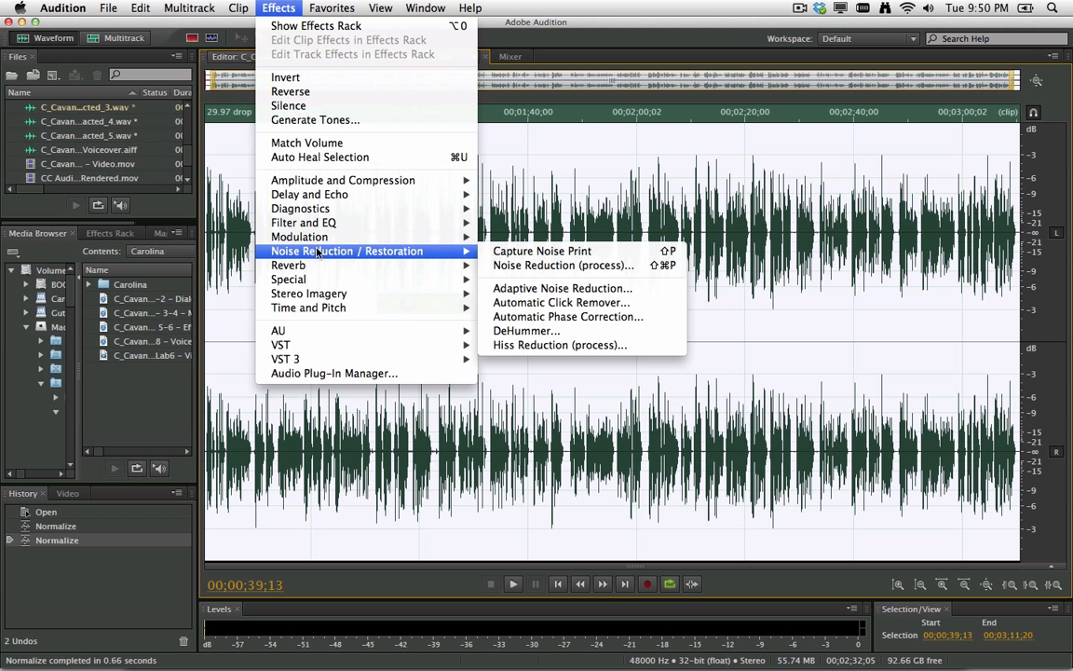
pyautogui.click(517, 268)
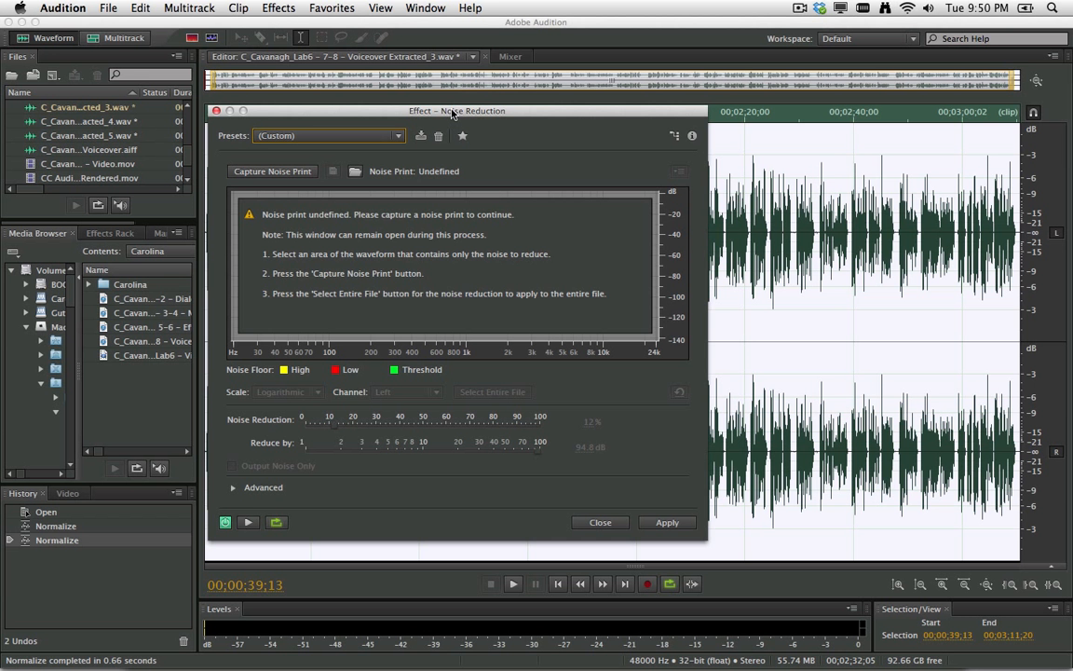
pyautogui.moveTo(451, 112); pyautogui.dragTo(327, 107)
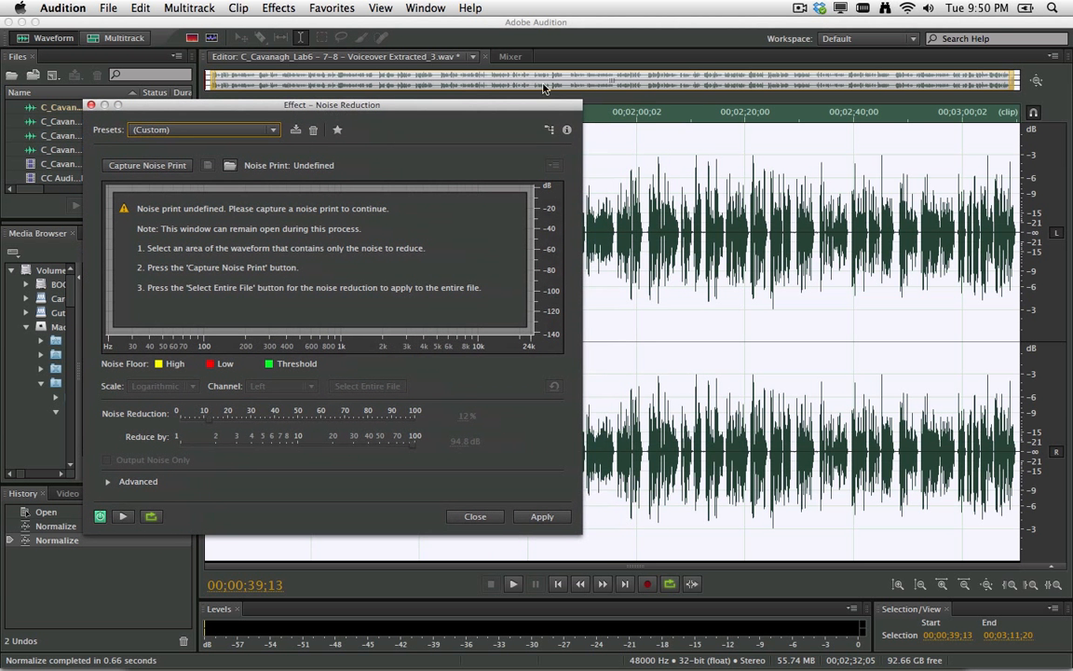
# Zoom in around 1:22, listen, and select the noise-only gap there.
pyautogui.click(594, 40)
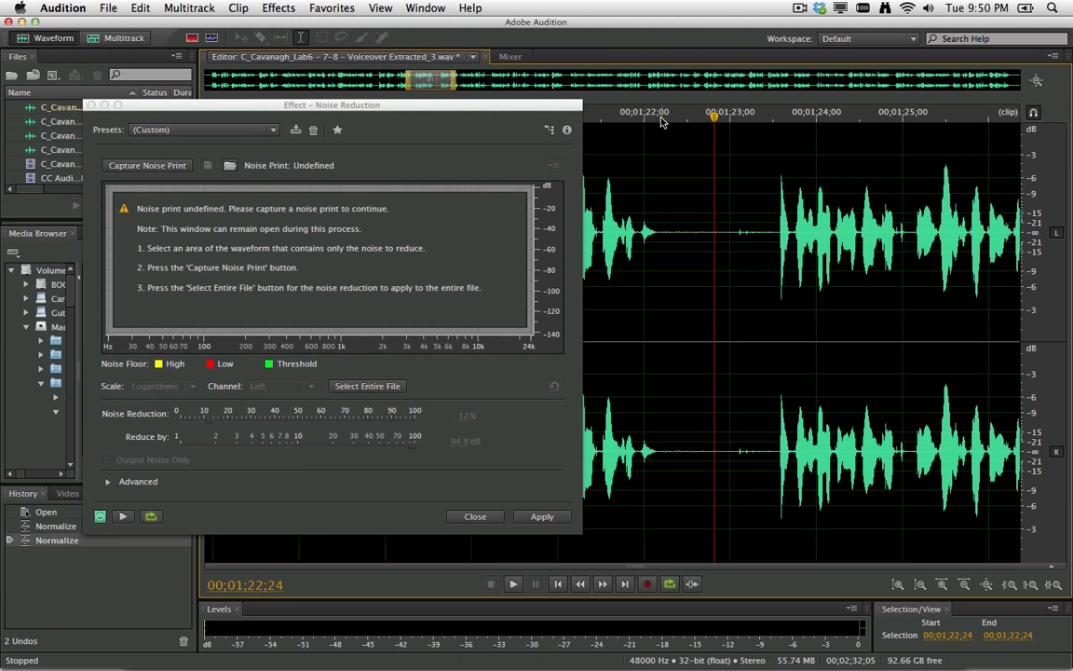
pyautogui.click(662, 121)
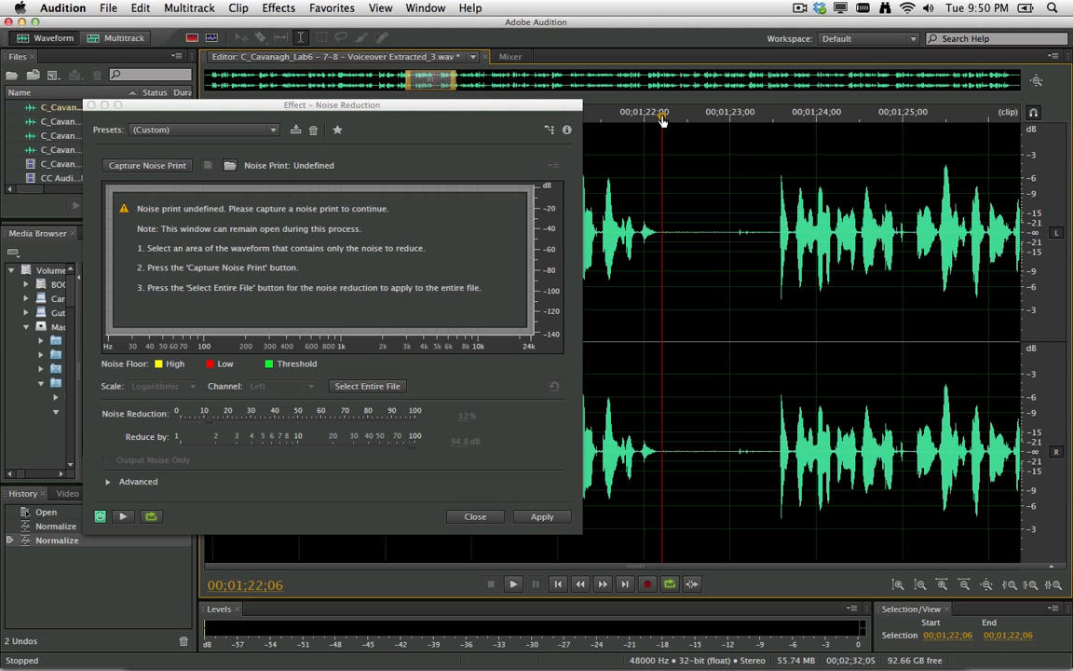
pyautogui.press('space')
pyautogui.press('space')
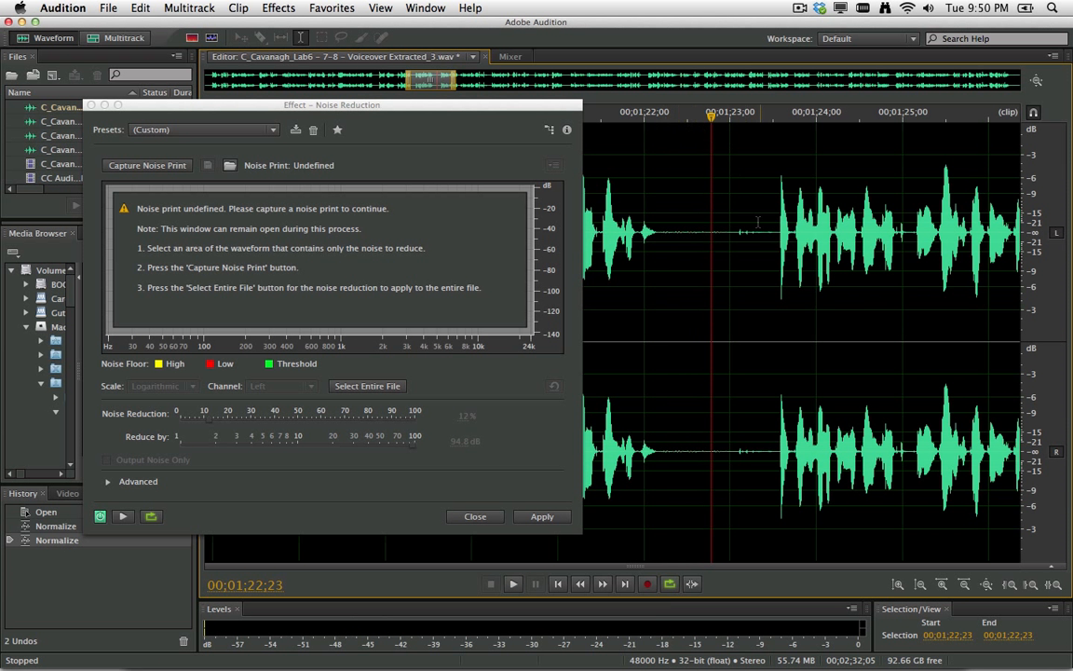
pyautogui.moveTo(720, 236); pyautogui.dragTo(665, 236)
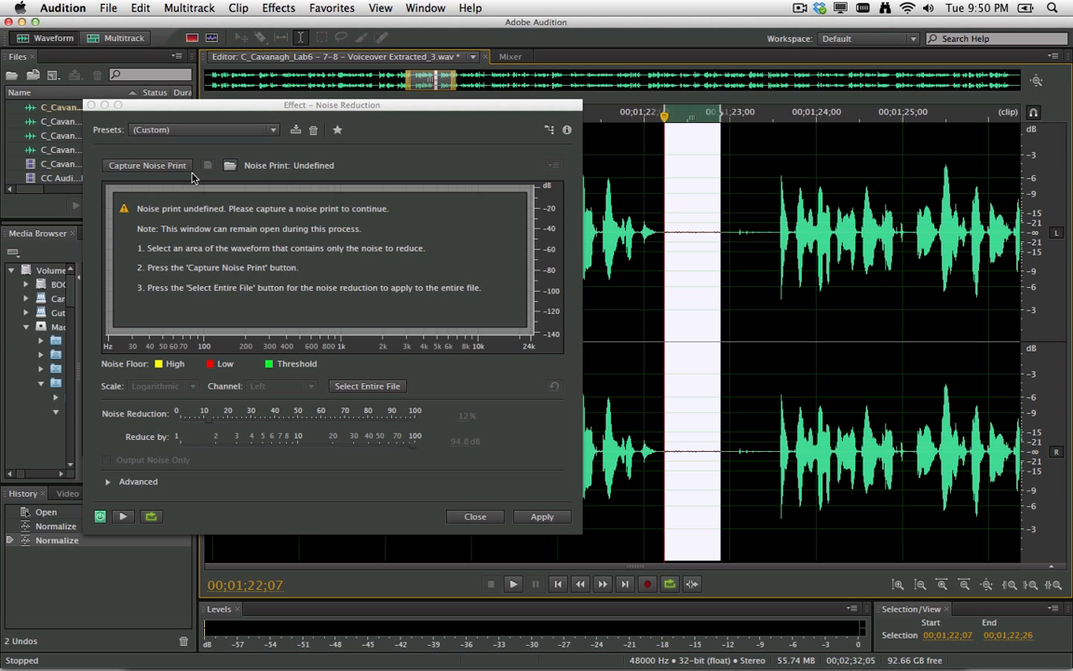
# Capture the gap as a noise print, select the whole file, and preview with Output Noise Only.
pyautogui.click(144, 167)
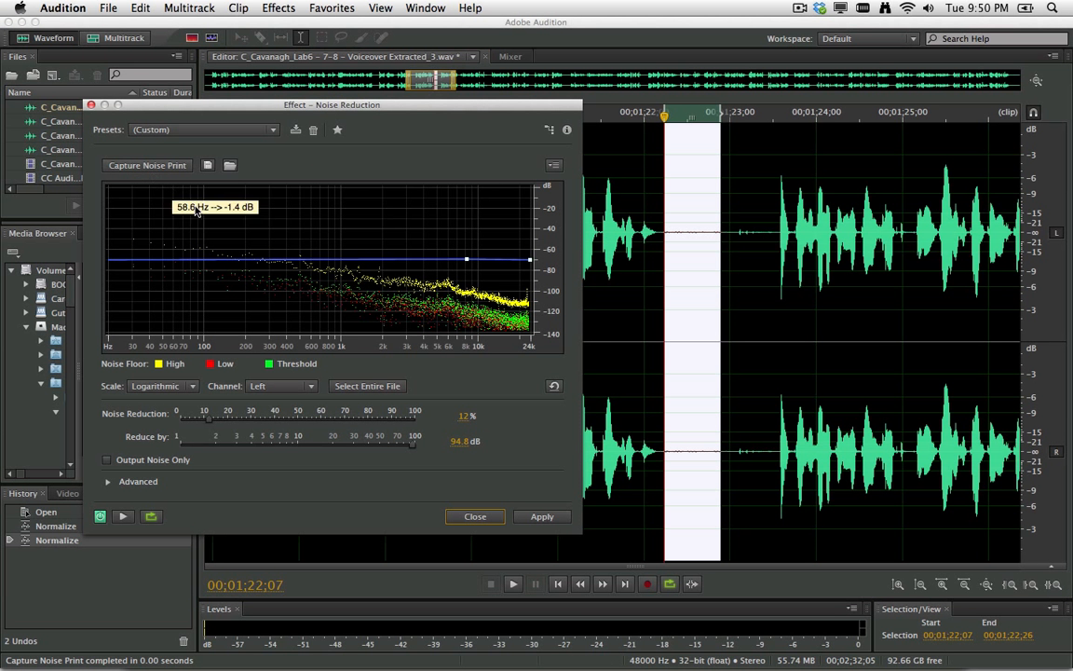
pyautogui.press('super+a')
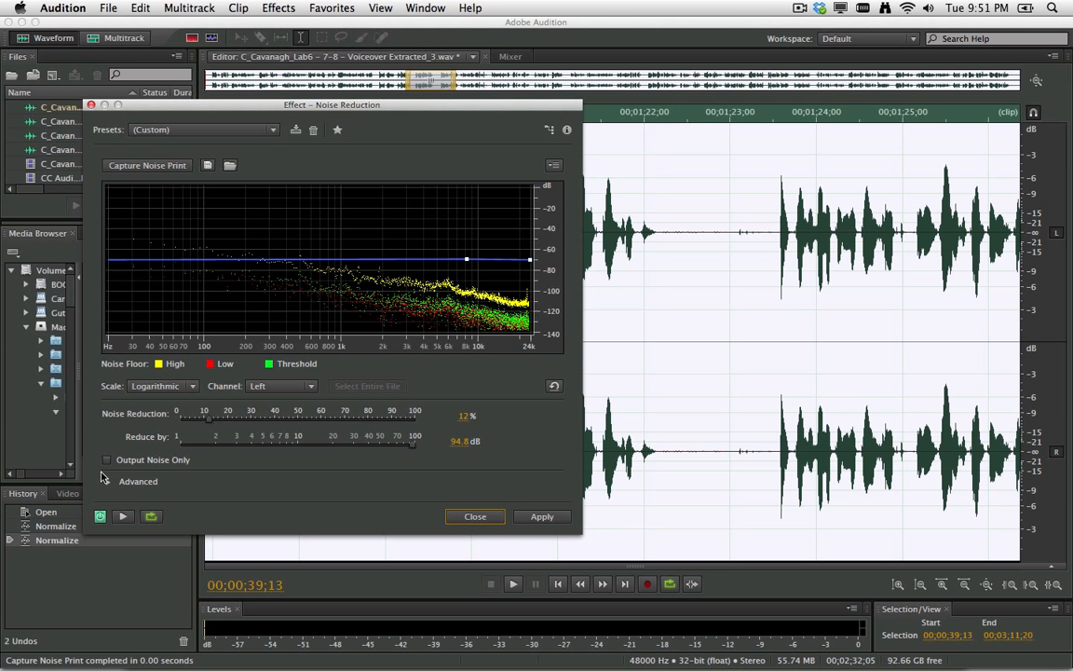
pyautogui.click(122, 516)
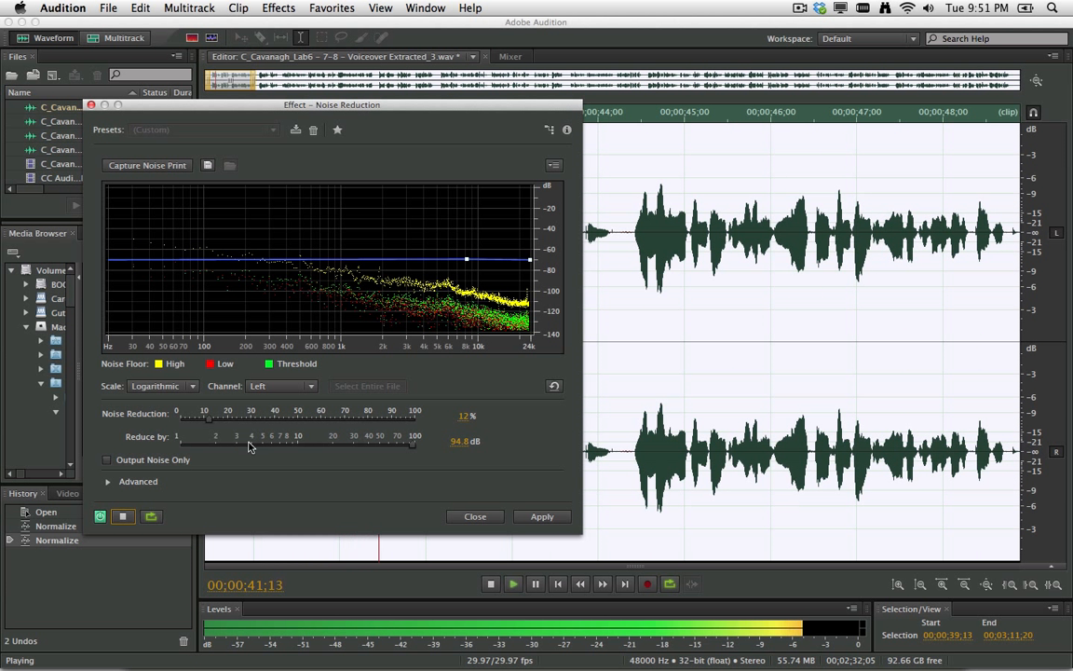
pyautogui.click(107, 460)
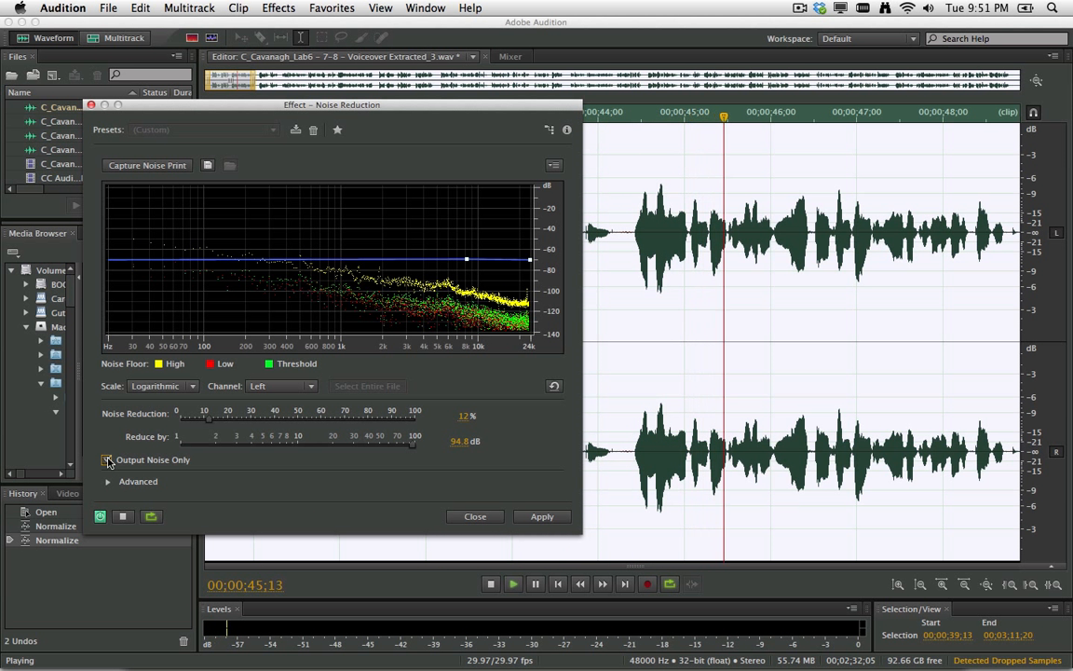
# Try reduction strengths of about 54% and 88%, then settle the Noise Reduction slider at 62%.
pyautogui.moveTo(212, 421); pyautogui.dragTo(319, 424)
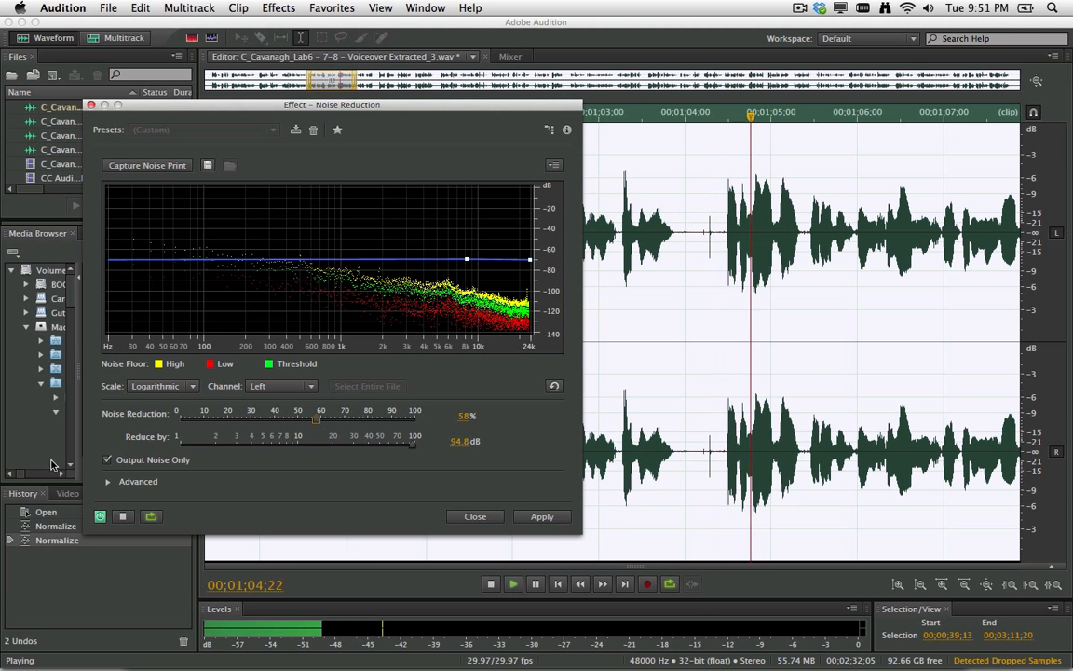
pyautogui.click(108, 460)
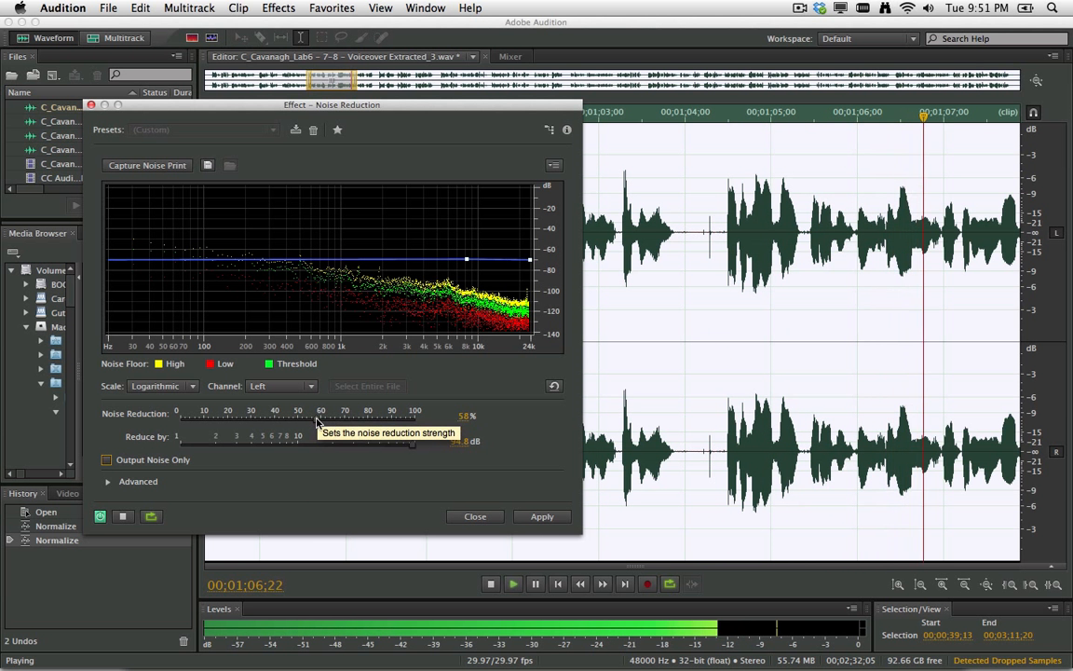
pyautogui.moveTo(317, 419); pyautogui.dragTo(398, 424)
pyautogui.click(122, 517)
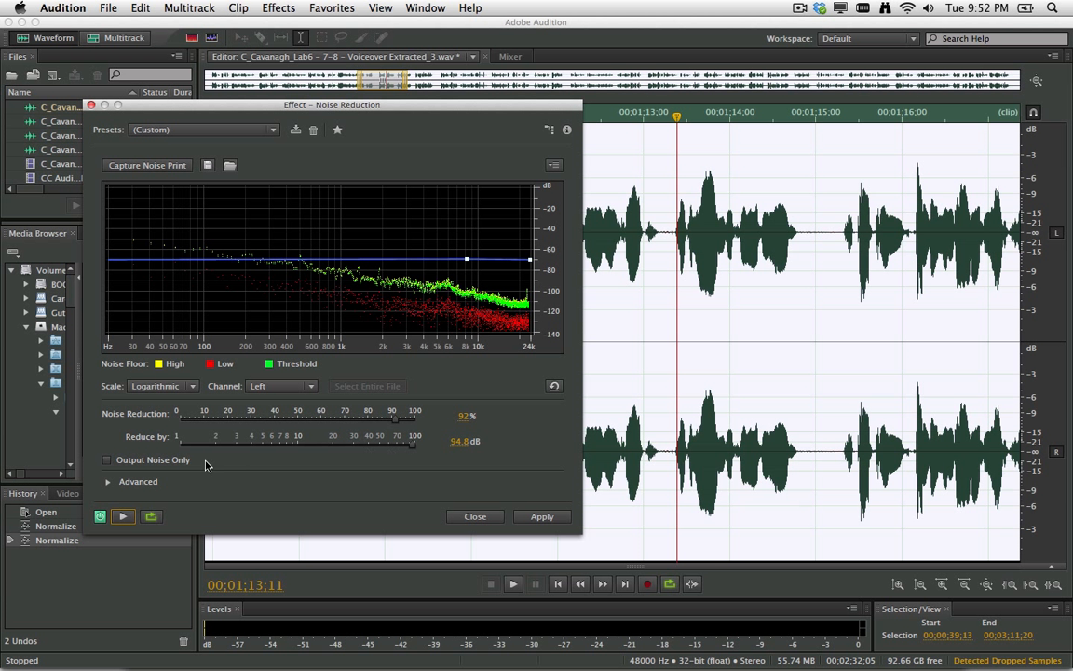
pyautogui.click(122, 515)
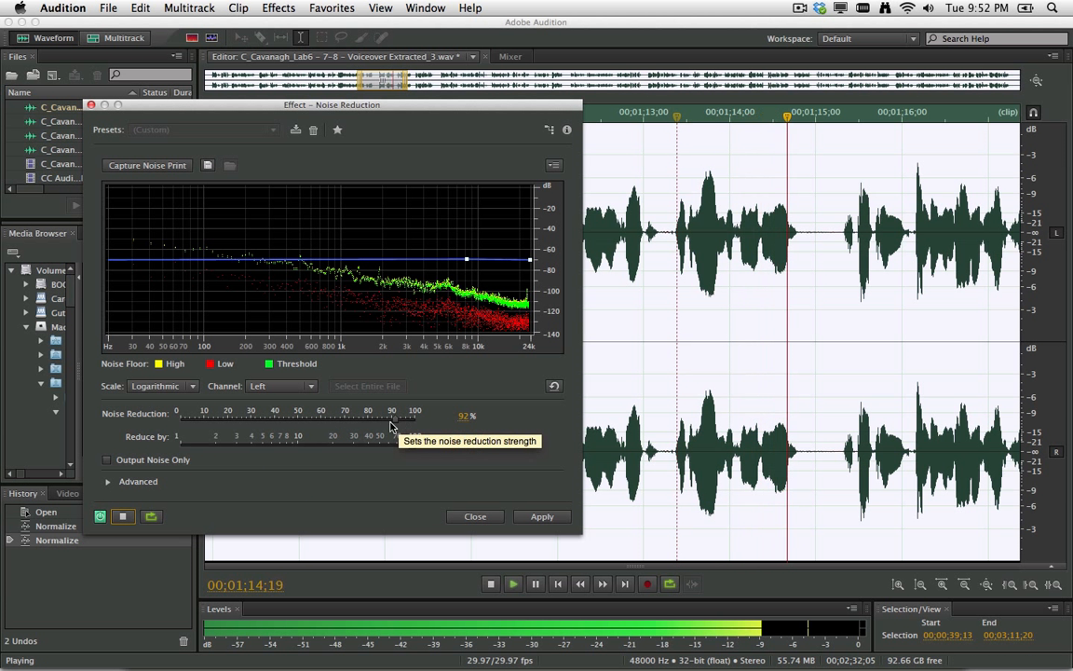
pyautogui.press('space')
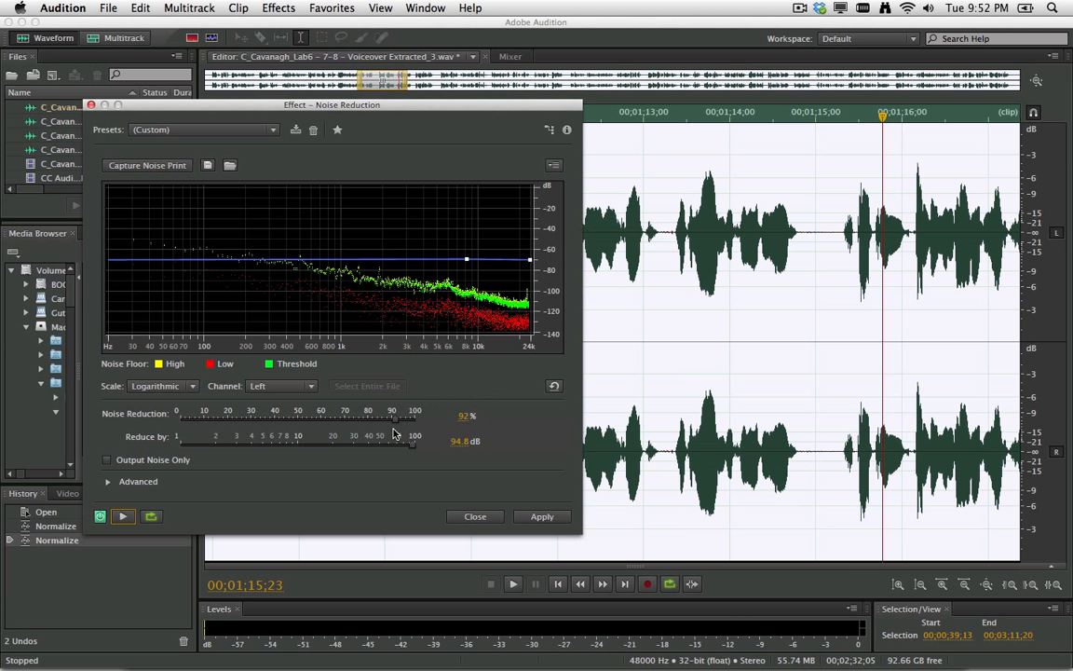
pyautogui.moveTo(392, 419); pyautogui.dragTo(325, 426)
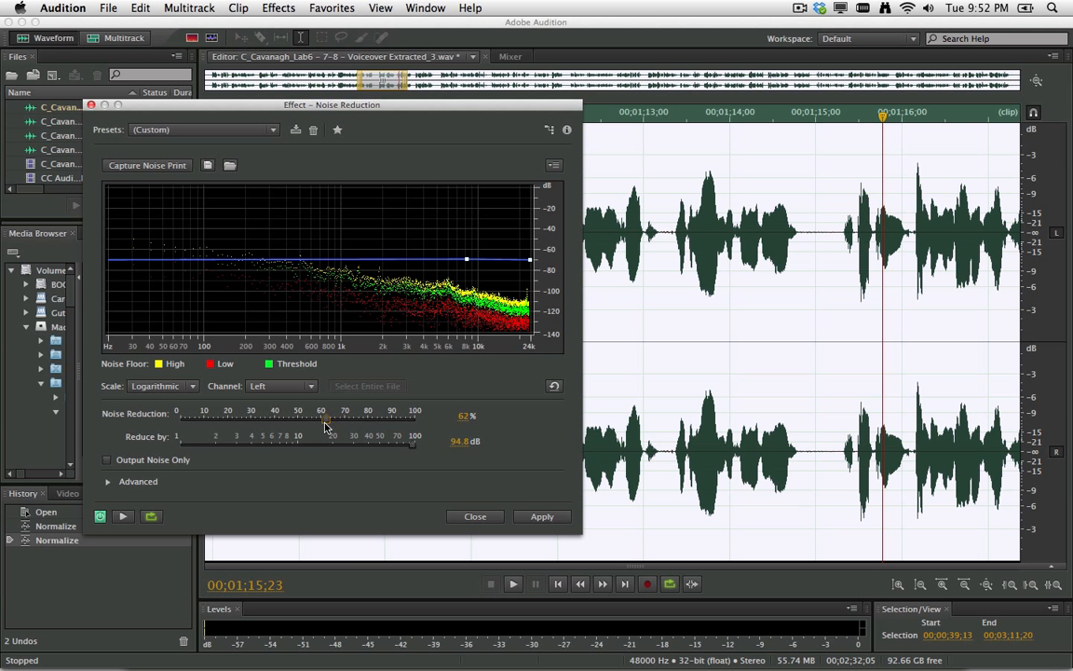
# Apply the 62% noise reduction and play back the cleaned voiceover from about 1:12.
pyautogui.click(542, 517)
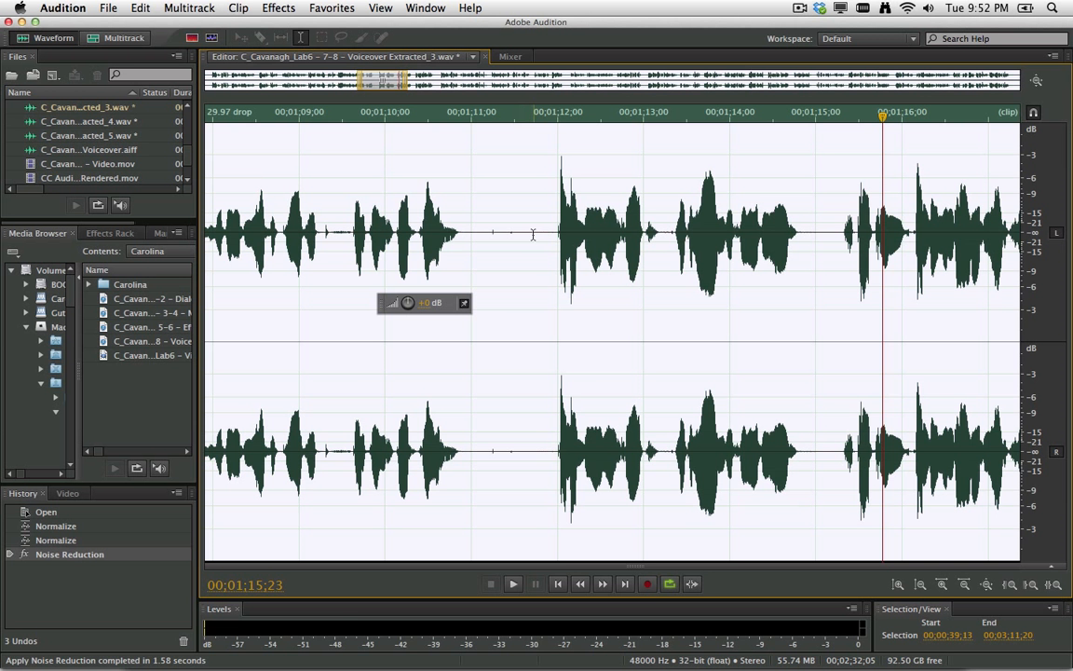
pyautogui.click(539, 117)
pyautogui.press('space')
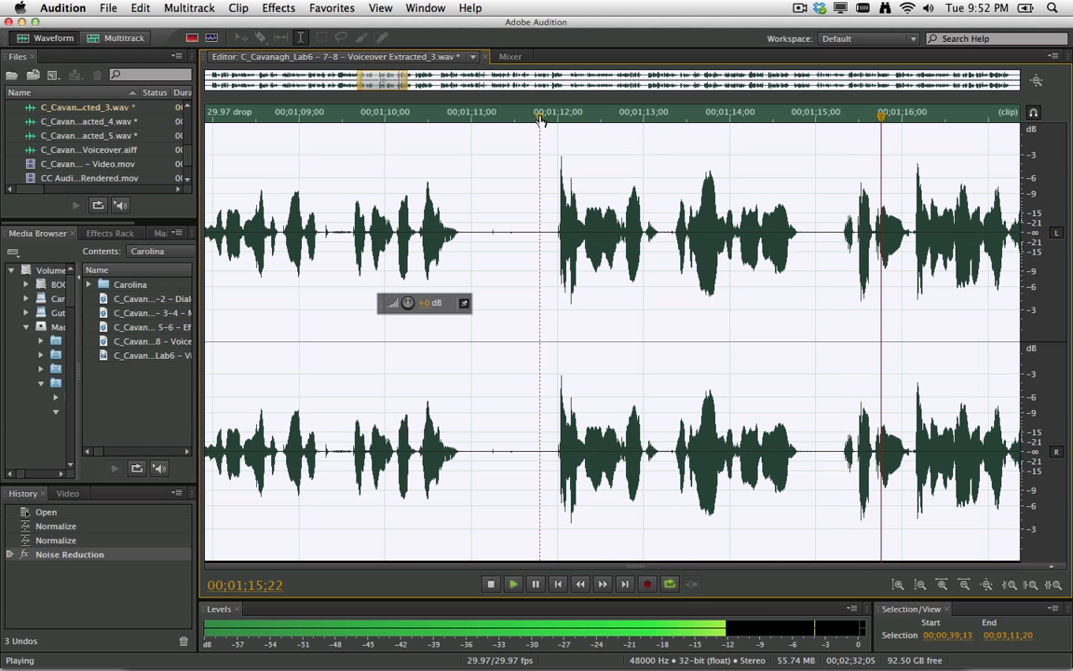
pyautogui.click(473, 56)
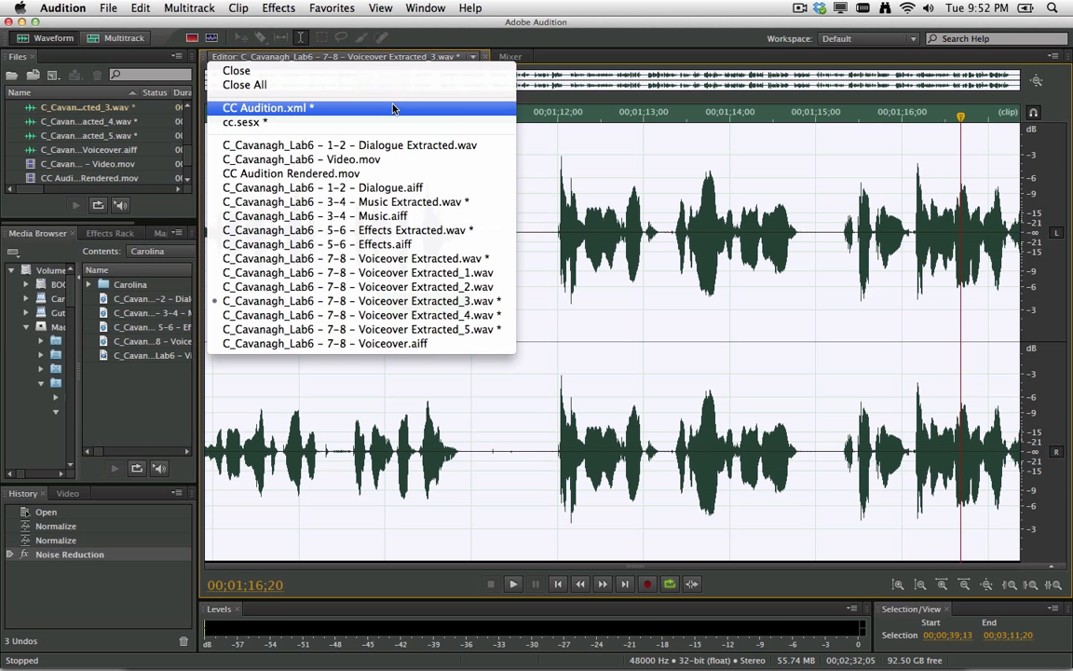
# Switch to the CC Audition.xml session and show Audio 2's empty track effects rack.
pyautogui.click(393, 109)
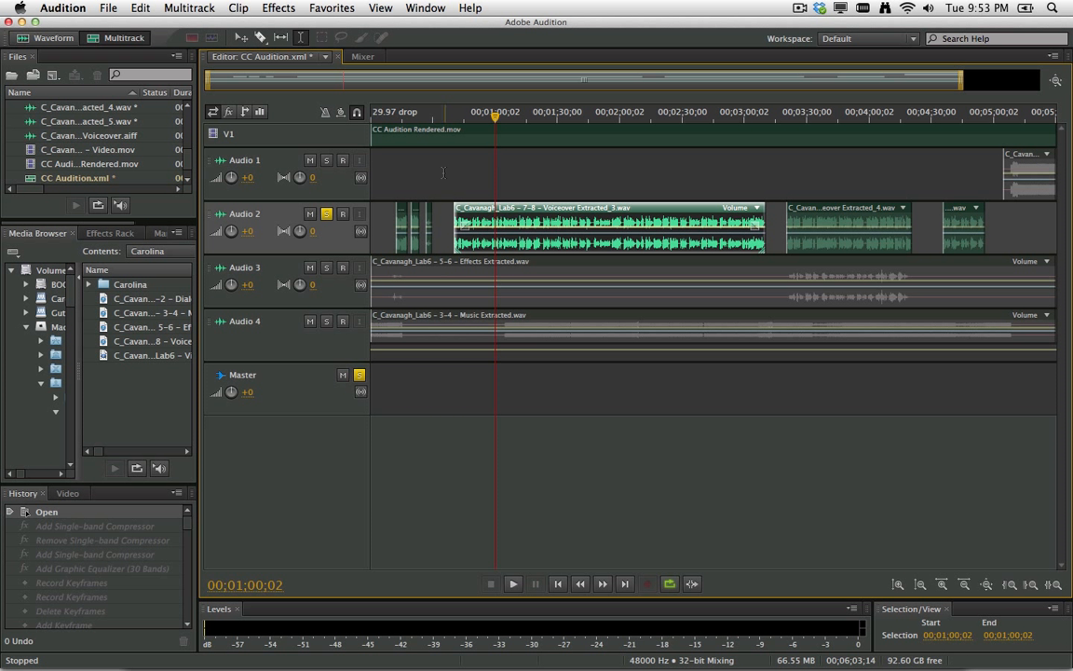
pyautogui.click(107, 234)
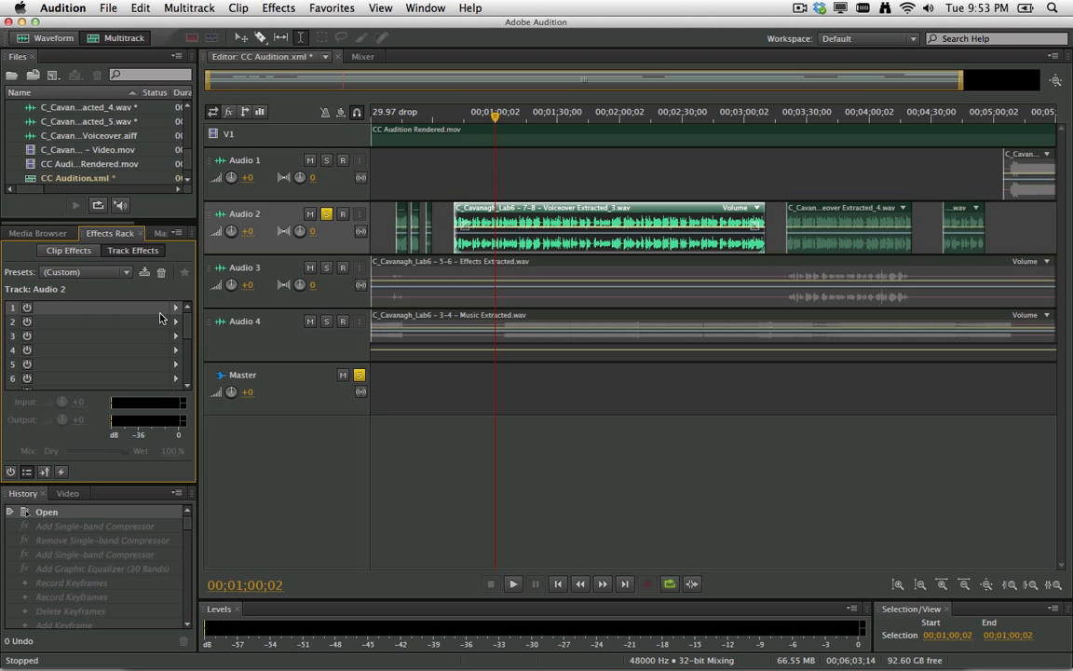
pyautogui.click(176, 310)
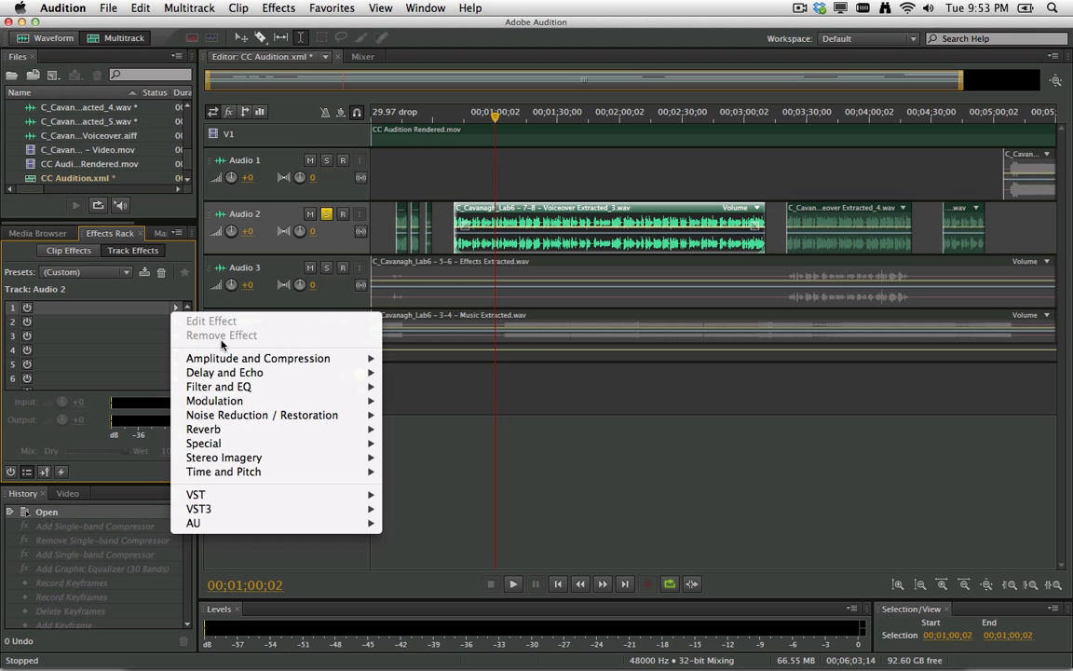
# Add a Single-band Compressor with the Voice Leveler preset and 6.9 dB output gain to Audio 2.
pyautogui.moveTo(326, 358)
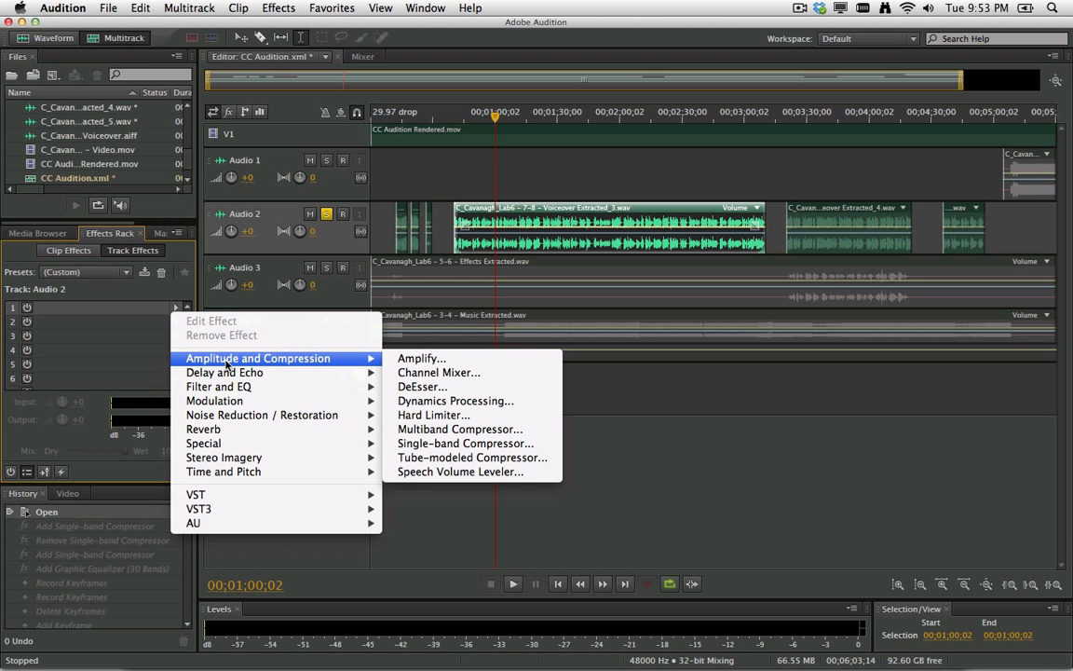
pyautogui.click(428, 445)
pyautogui.click(494, 261)
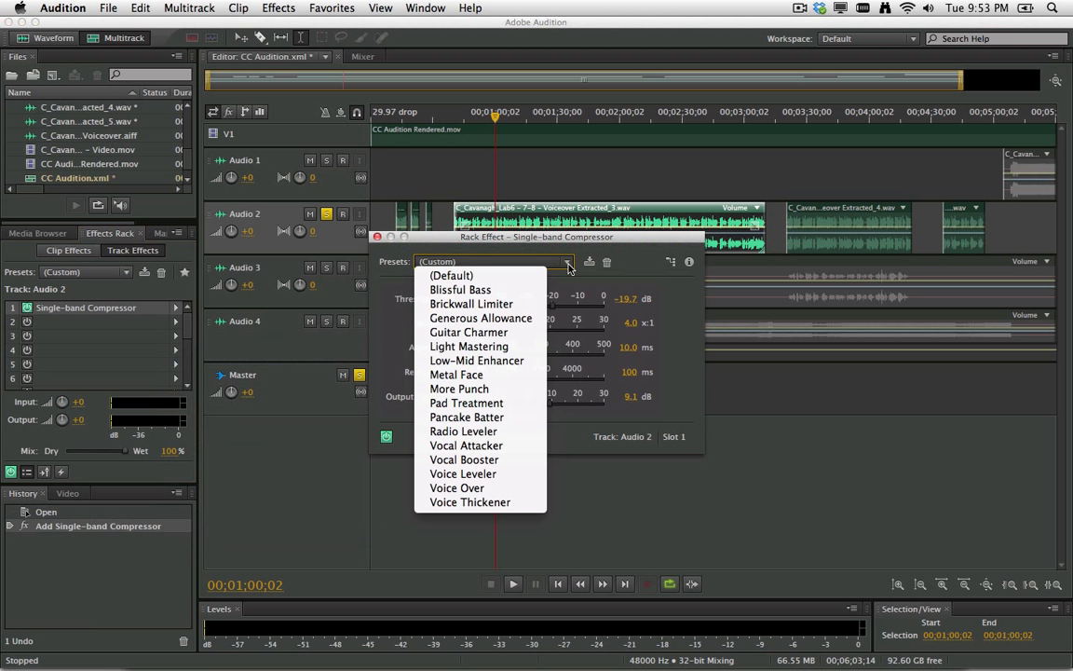
pyautogui.click(470, 474)
pyautogui.press('space')
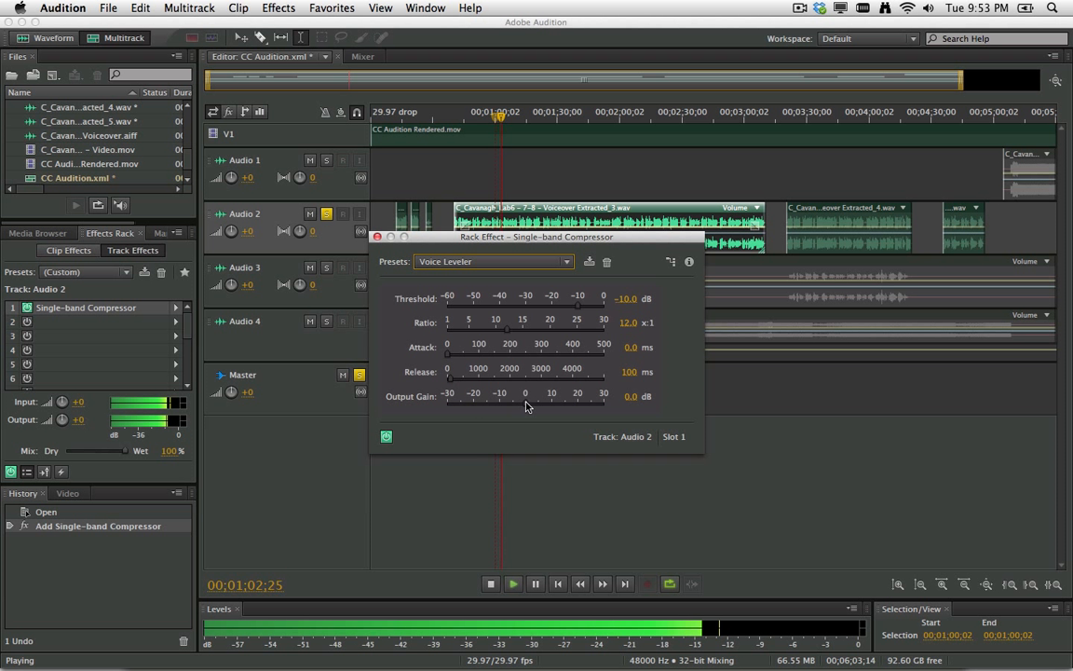
pyautogui.moveTo(527, 405); pyautogui.dragTo(545, 405)
pyautogui.click(386, 437)
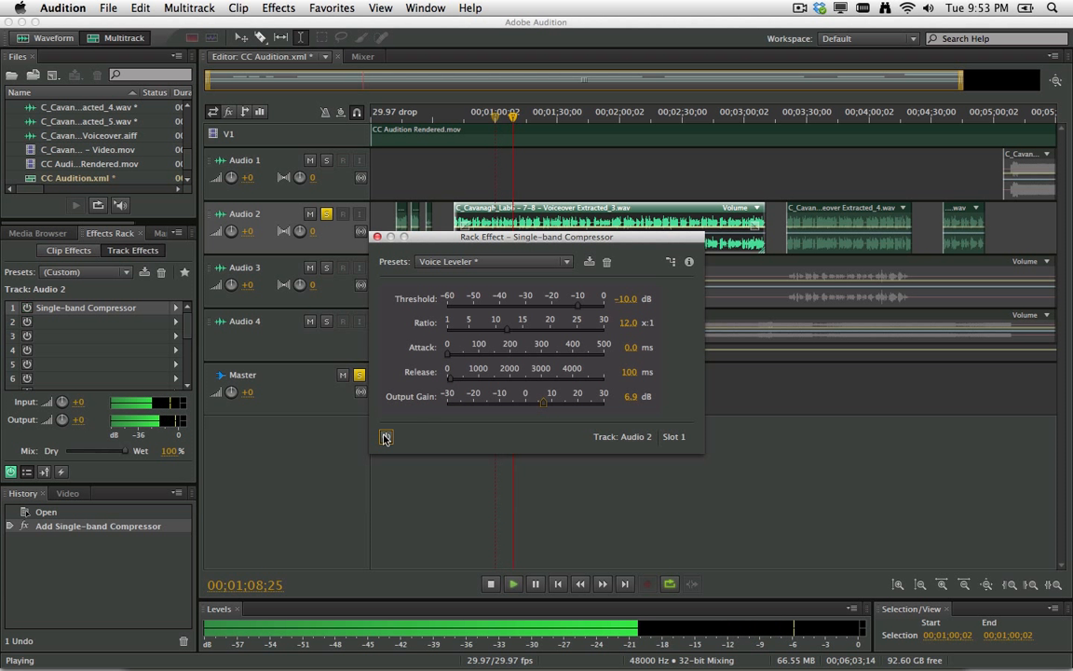
pyautogui.click(386, 437)
pyautogui.press('space')
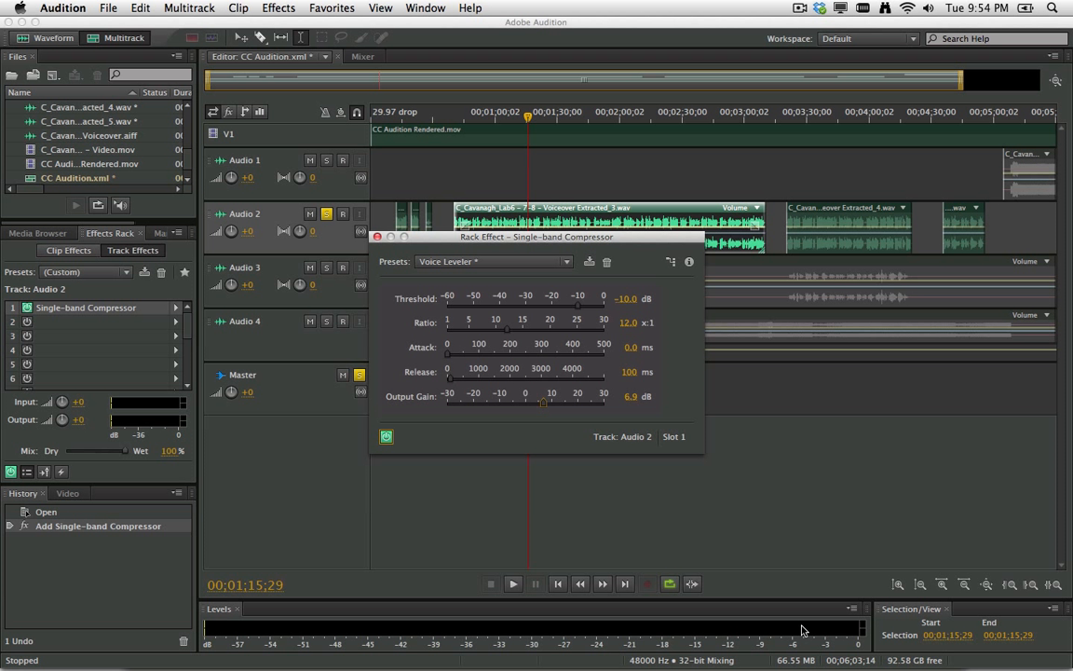
pyautogui.click(377, 239)
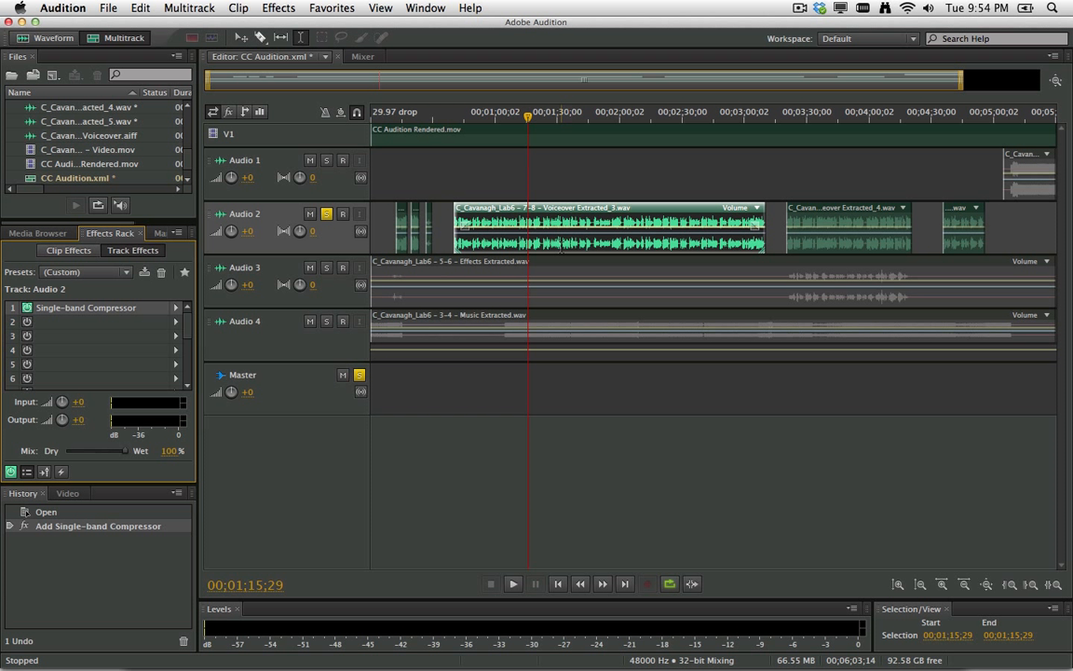
# Unsolo Audio 2 and play the full mix from near the start.
pyautogui.click(326, 214)
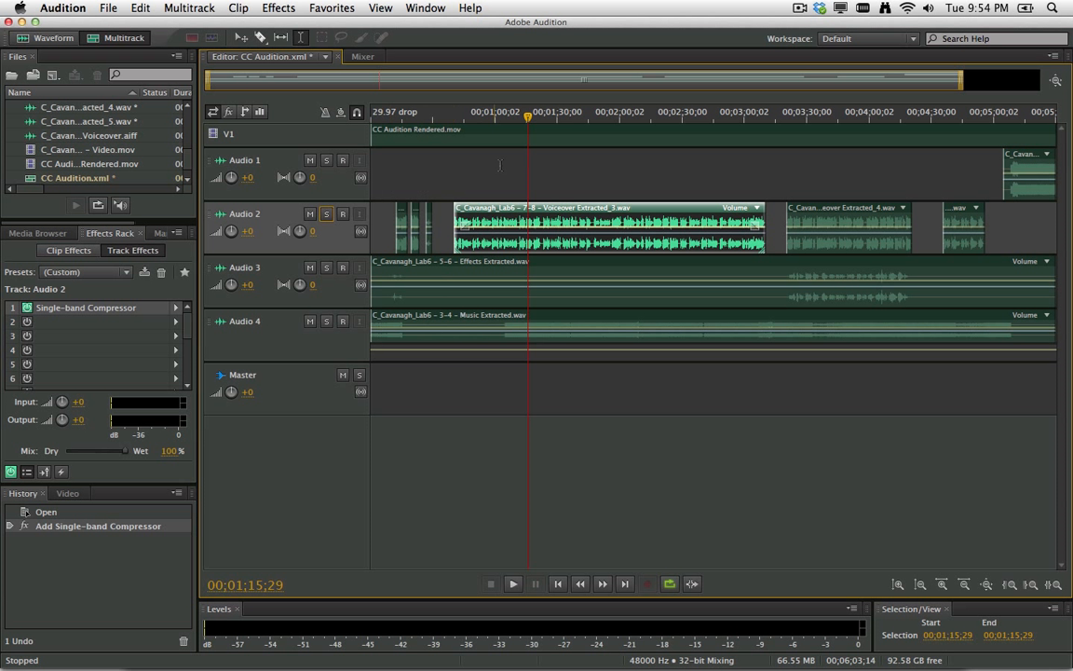
pyautogui.moveTo(454, 118); pyautogui.dragTo(383, 124)
pyautogui.press('space')
pyautogui.press('space')
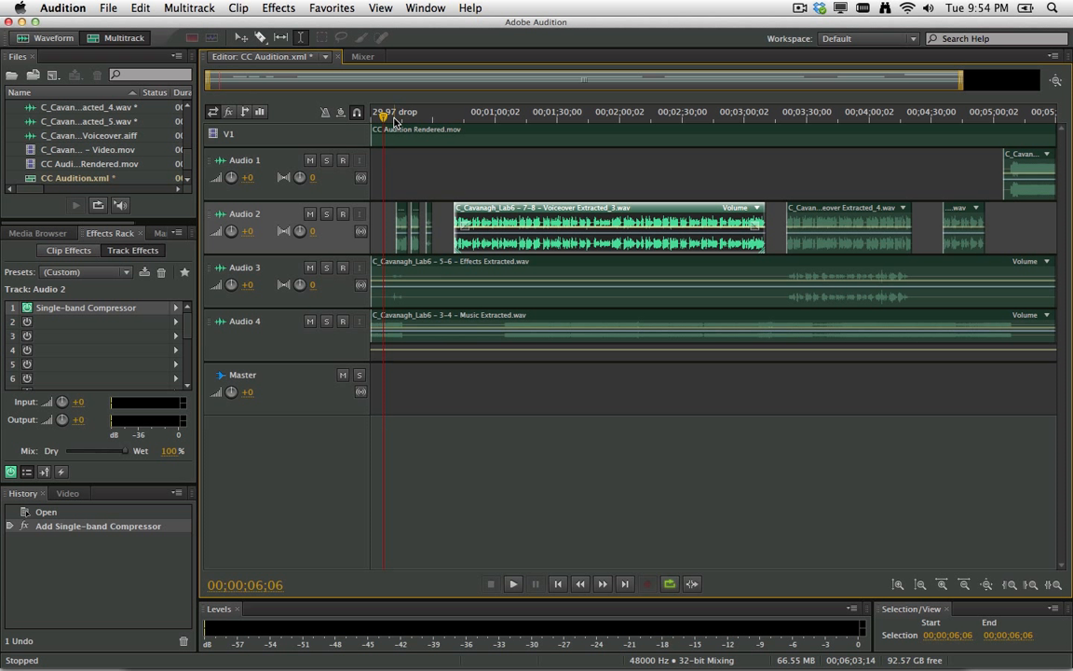
pyautogui.click(392, 123)
pyautogui.press('space')
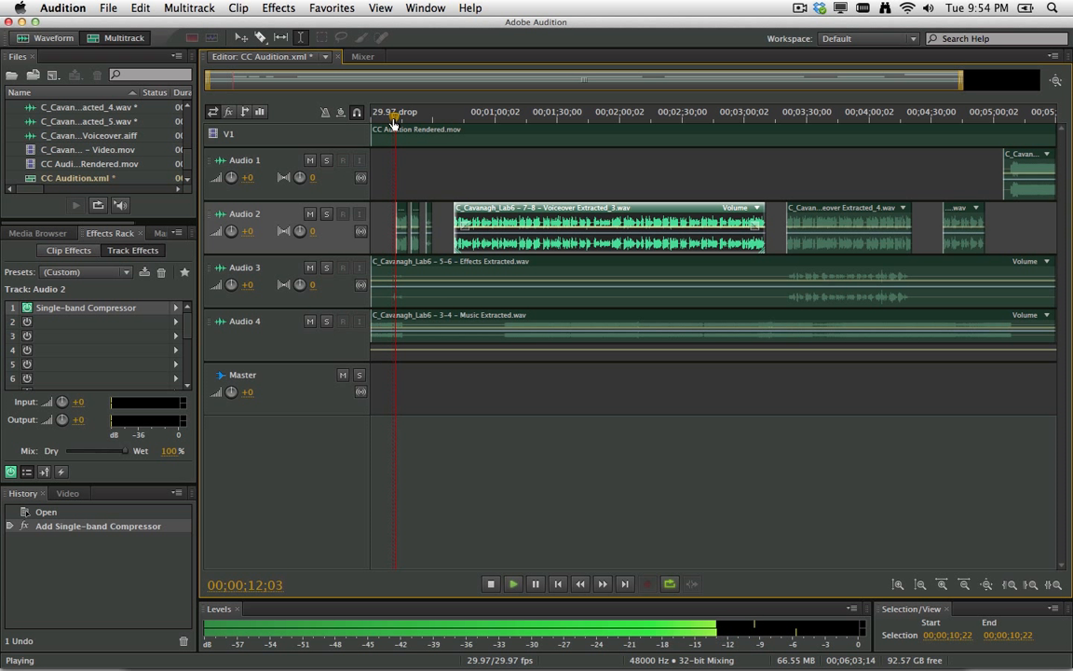
pyautogui.press('space')
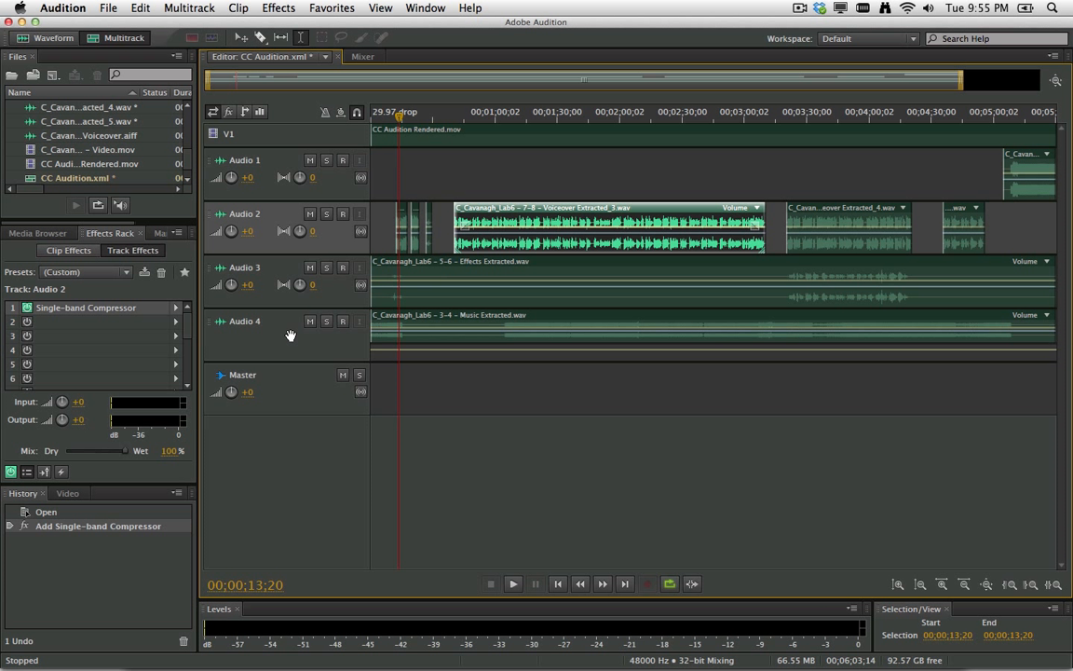
pyautogui.scroll(4, 291, 335)
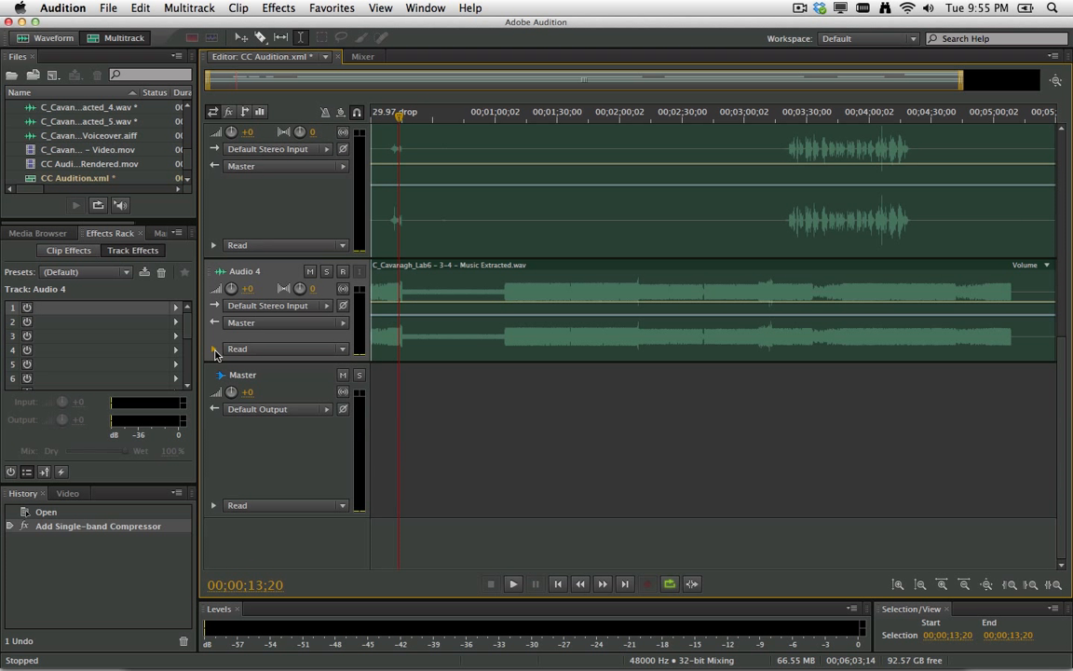
# Expand Audio 4's automation lane and confirm the Volume envelope is shown.
pyautogui.click(215, 350)
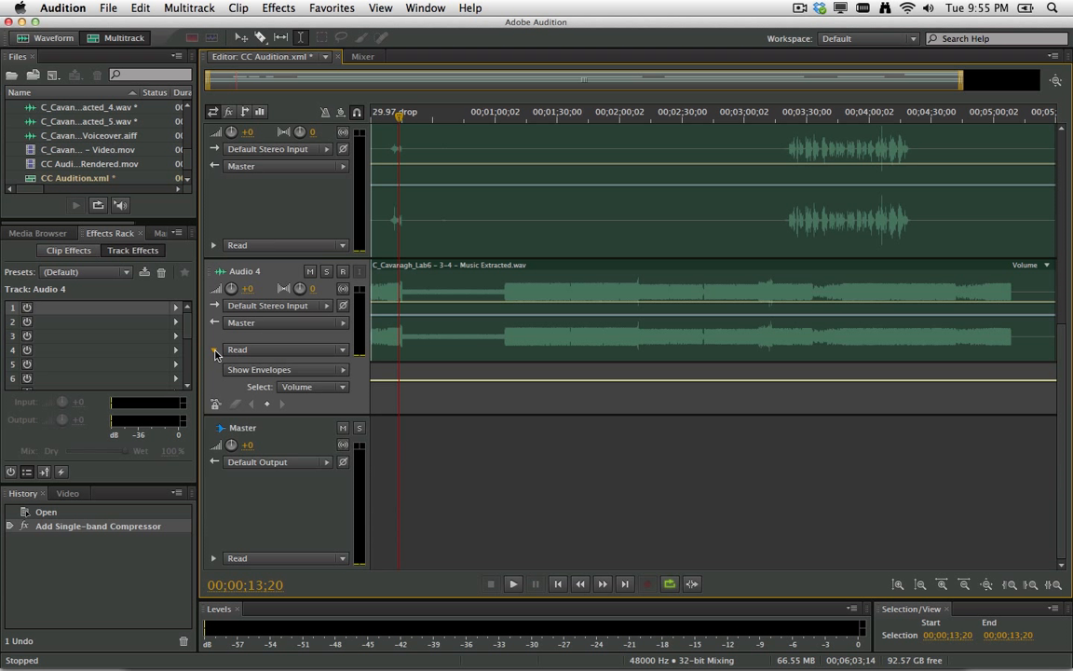
pyautogui.click(342, 371)
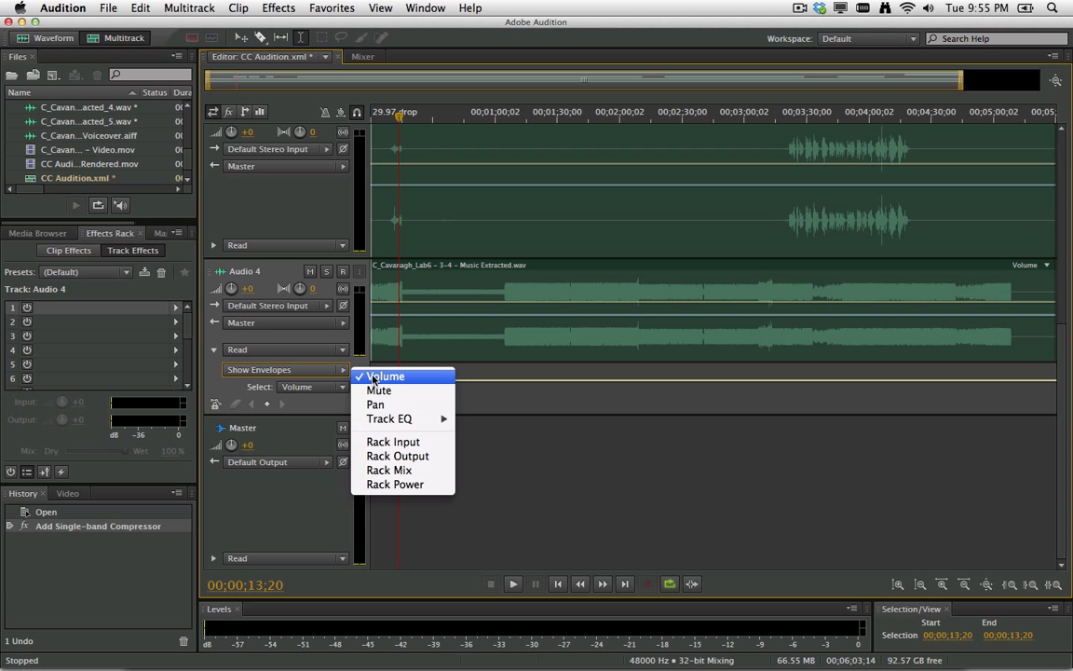
pyautogui.click(203, 384)
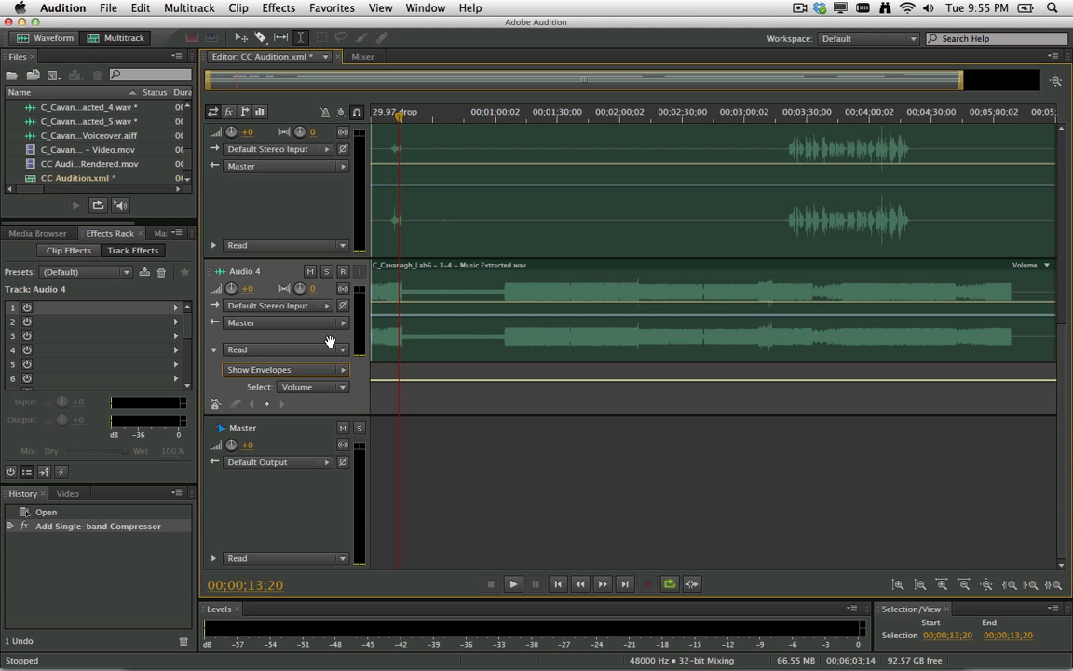
pyautogui.scroll(5, 326, 341)
# Add Audio 4 volume keyframes near 12, 13, 29 and 31 seconds and pull the middle section down.
pyautogui.moveTo(398, 121); pyautogui.dragTo(396, 122)
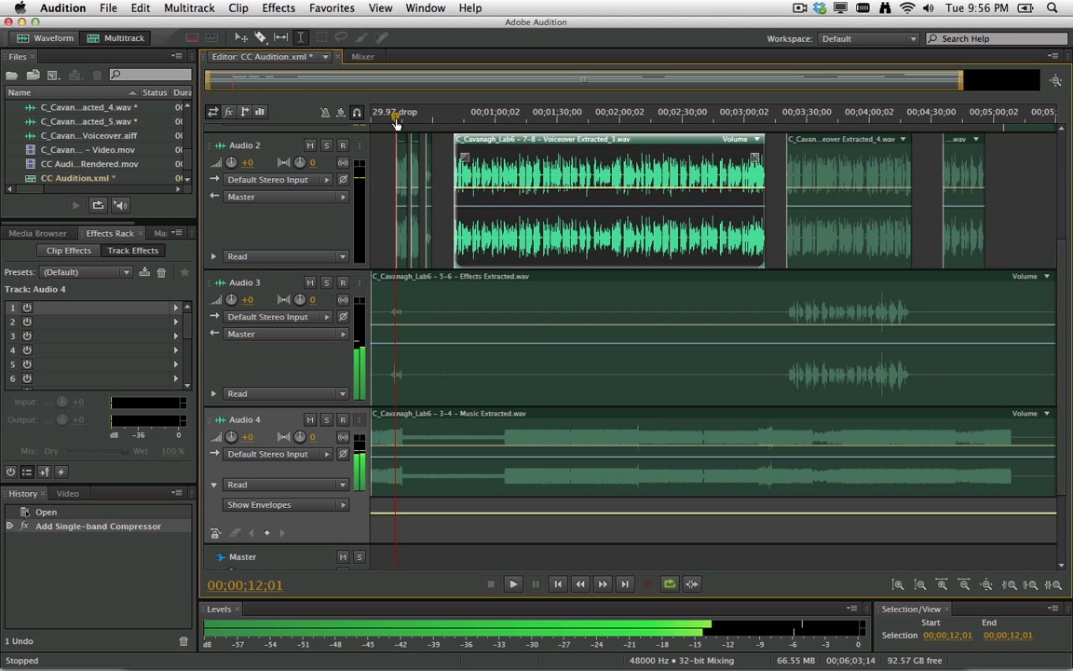
pyautogui.click(394, 512)
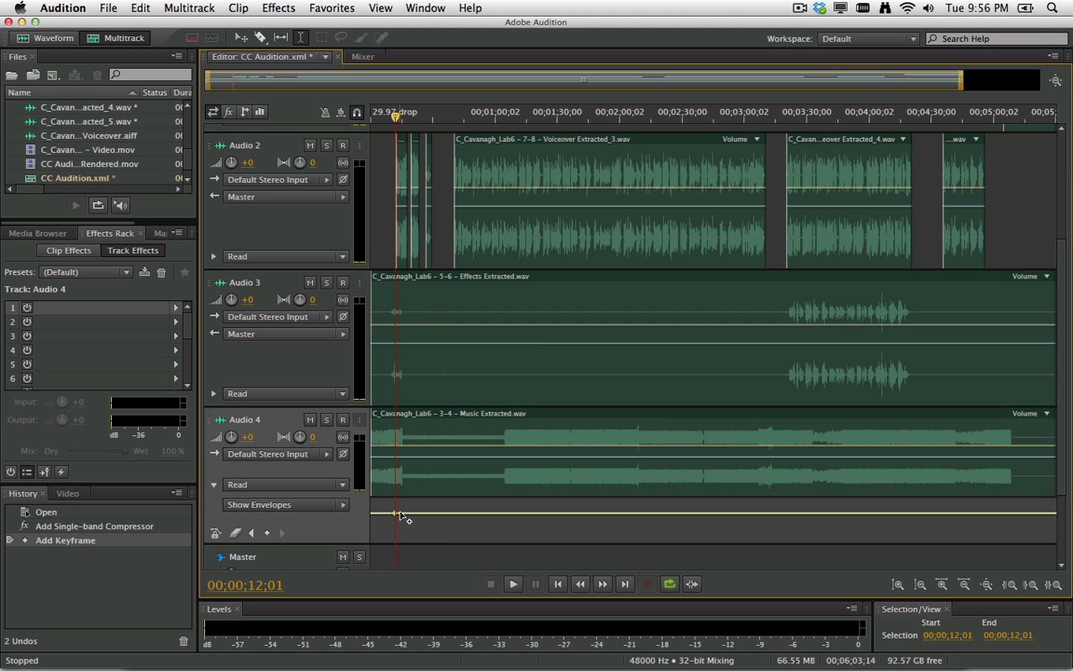
pyautogui.press('Right')
pyautogui.press('Right')
pyautogui.press('Right')
pyautogui.press('Right')
pyautogui.click(401, 513)
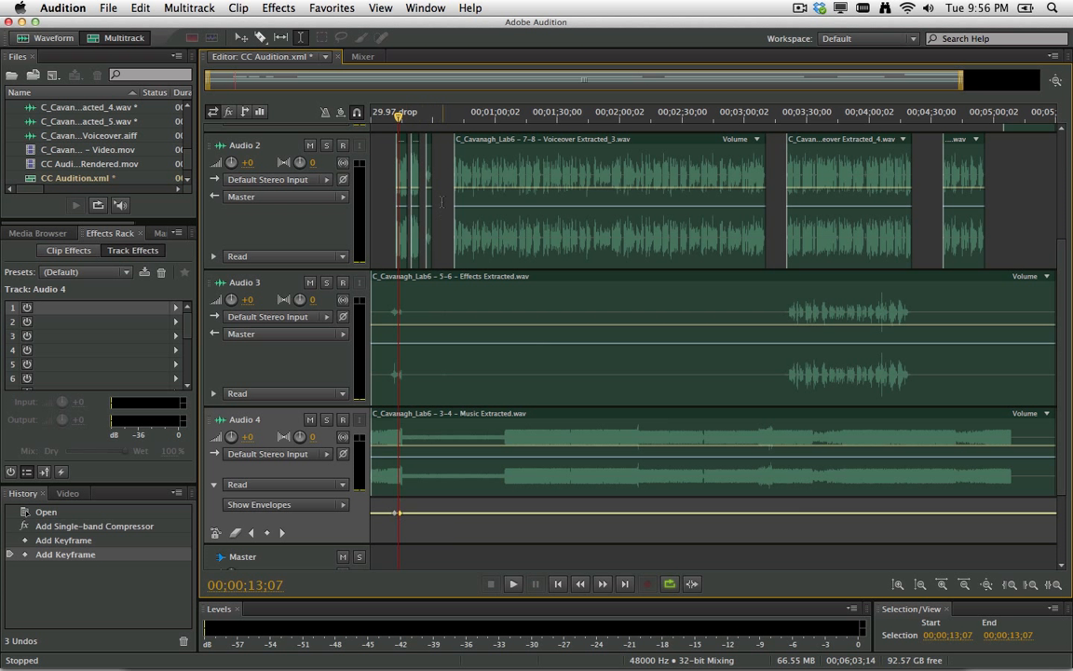
pyautogui.moveTo(398, 113); pyautogui.dragTo(429, 116)
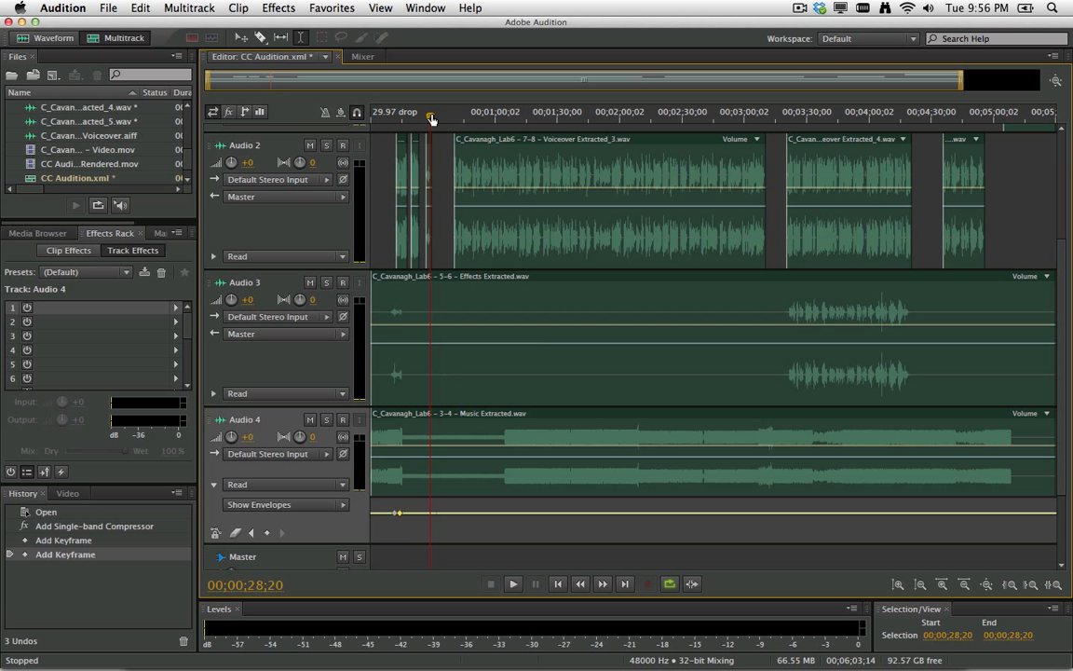
pyautogui.click(430, 513)
pyautogui.press('Right')
pyautogui.press('Right')
pyautogui.press('Right')
pyautogui.press('Right')
pyautogui.press('Right')
pyautogui.press('Right')
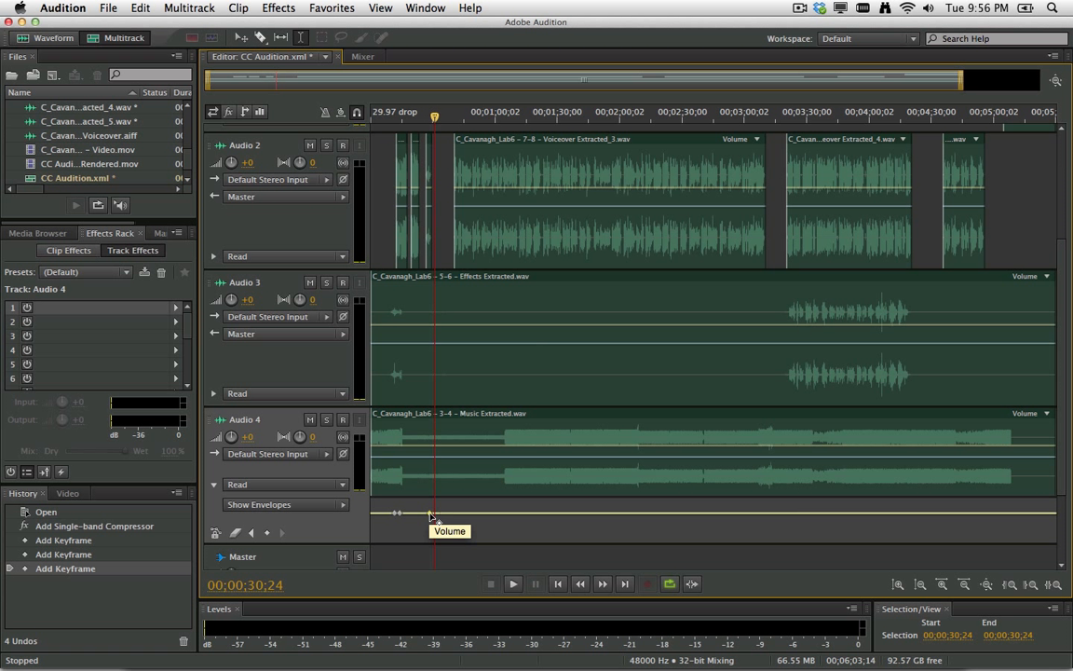
pyautogui.moveTo(429, 513); pyautogui.dragTo(404, 523)
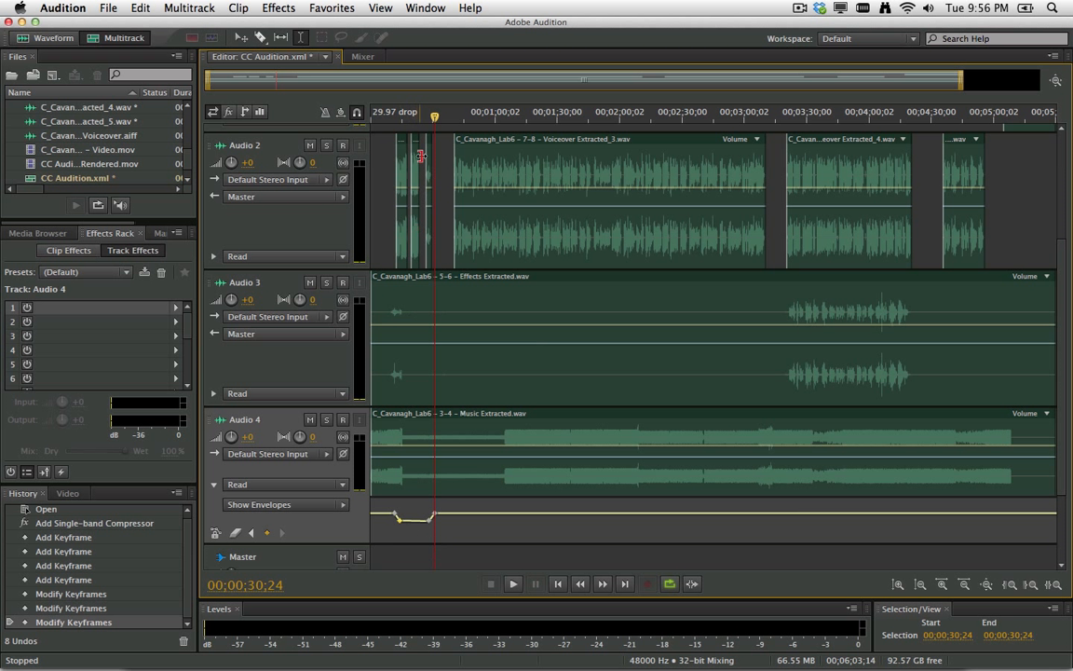
# Play back from before the dip to hear the ducked music.
pyautogui.click(391, 116)
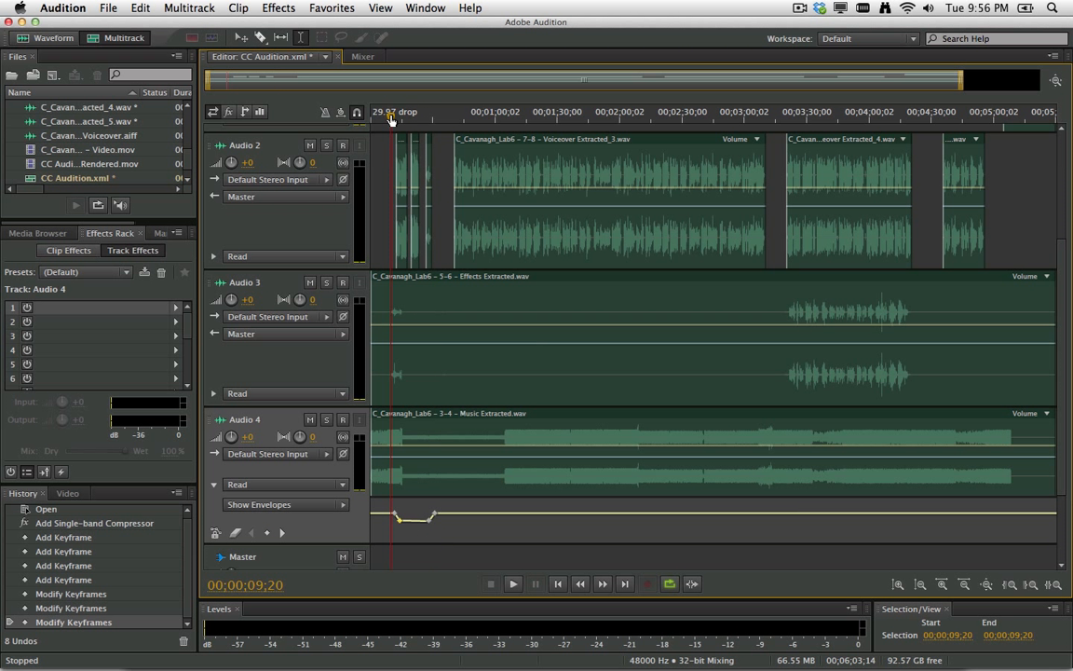
pyautogui.press('space')
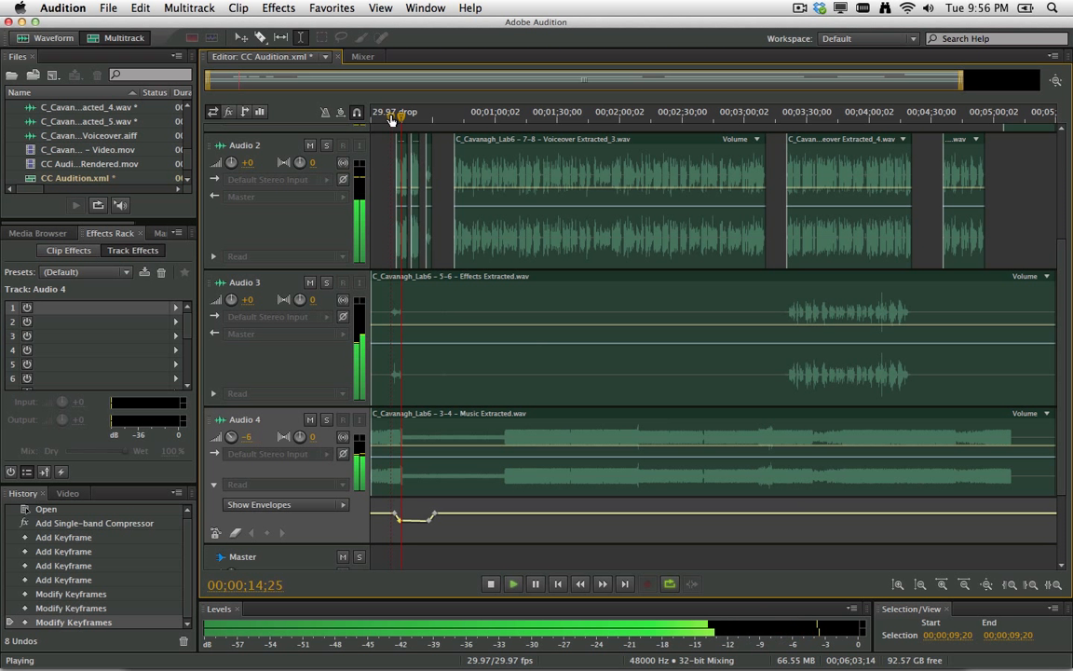
pyautogui.press('space')
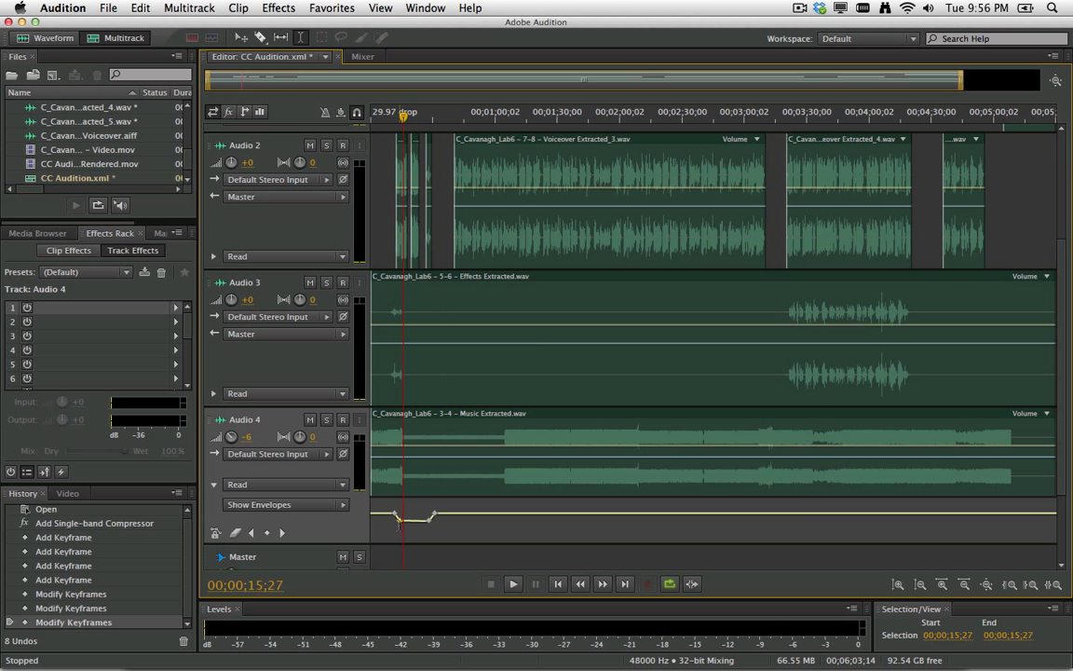
pyautogui.moveTo(400, 524)
# Lower the Audio 4 music dip to about -11.5 dB and play it back from about 9 seconds.
pyautogui.moveTo(398, 519); pyautogui.dragTo(429, 529)
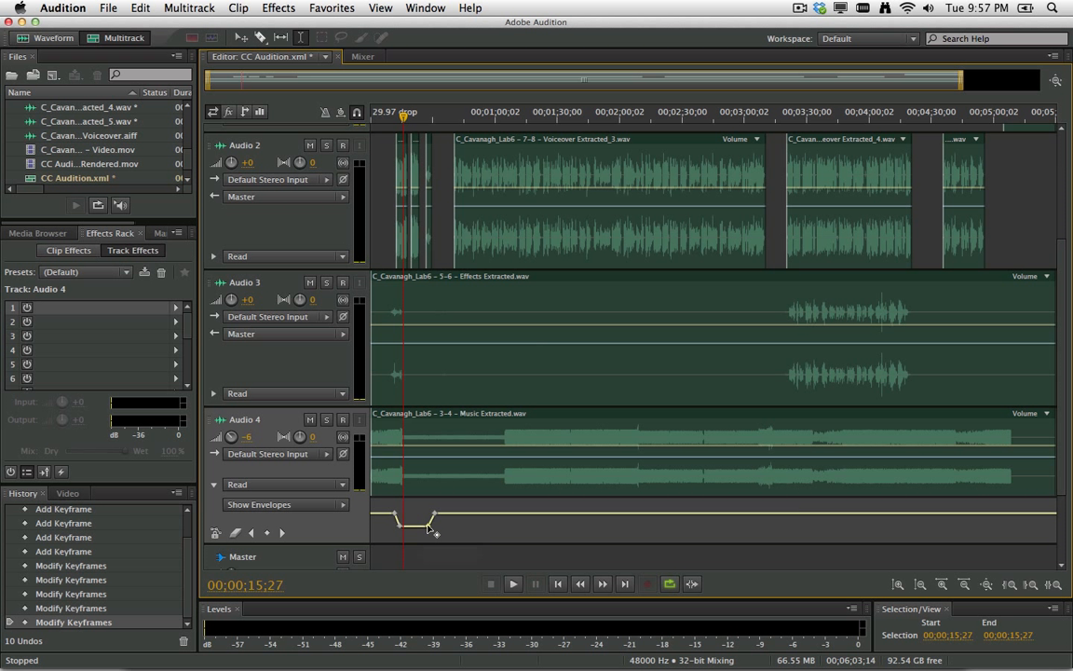
pyautogui.moveTo(402, 113); pyautogui.dragTo(391, 116)
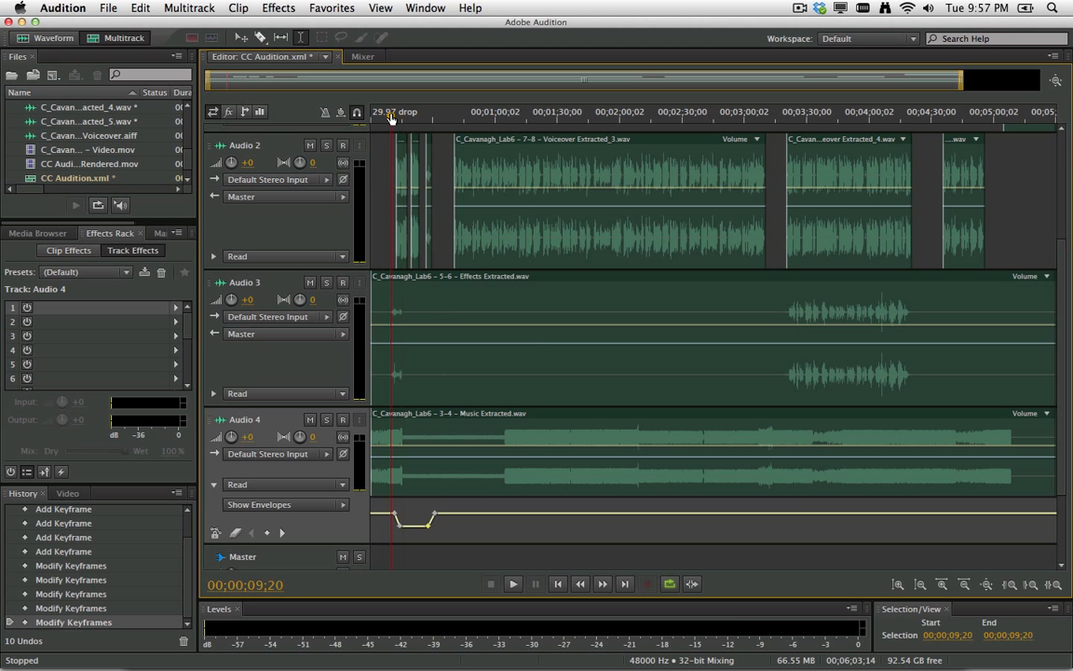
pyautogui.press('space')
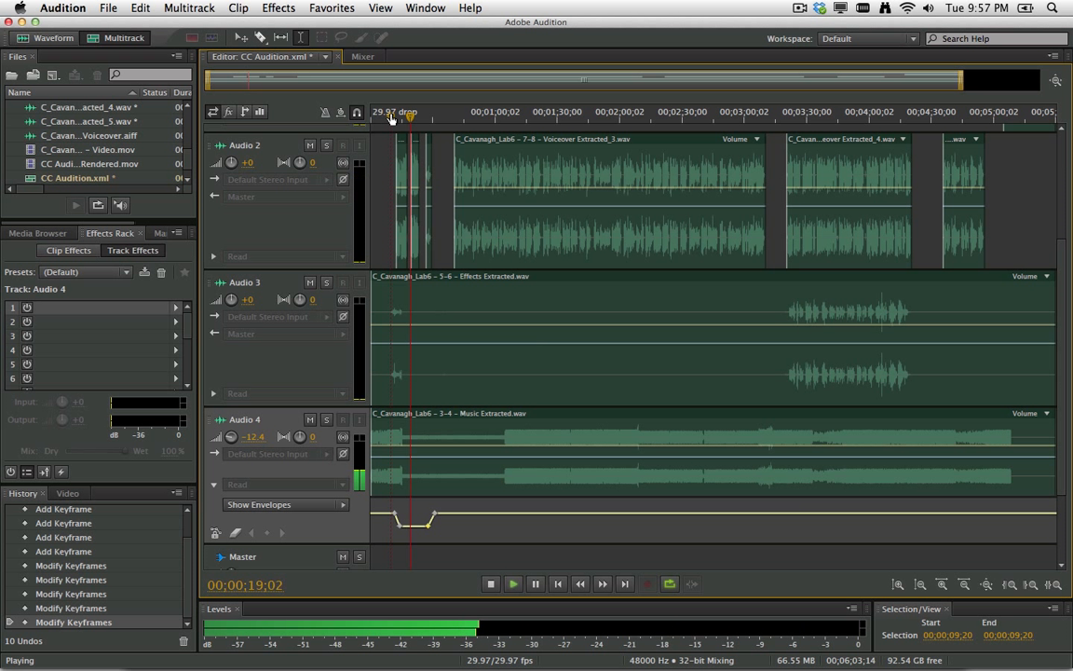
pyautogui.press('space')
pyautogui.click(436, 120)
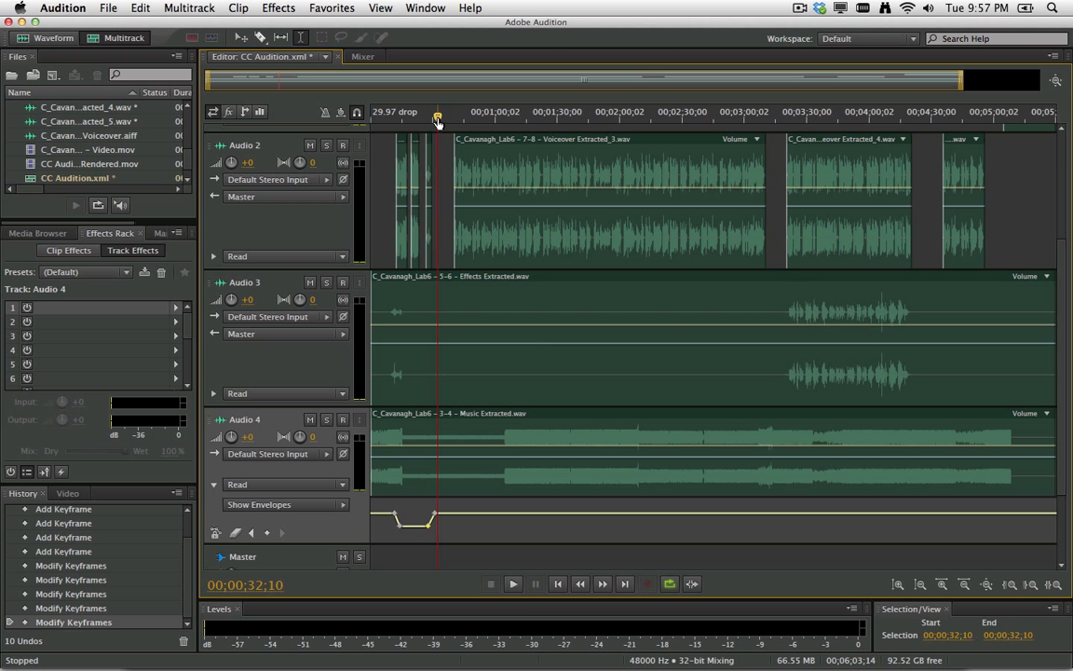
# Add Audio 4 volume points near 0:40 and 3:10, lowering the inner ones to -13.2 and -17.0 dB.
pyautogui.moveTo(437, 121); pyautogui.dragTo(453, 120)
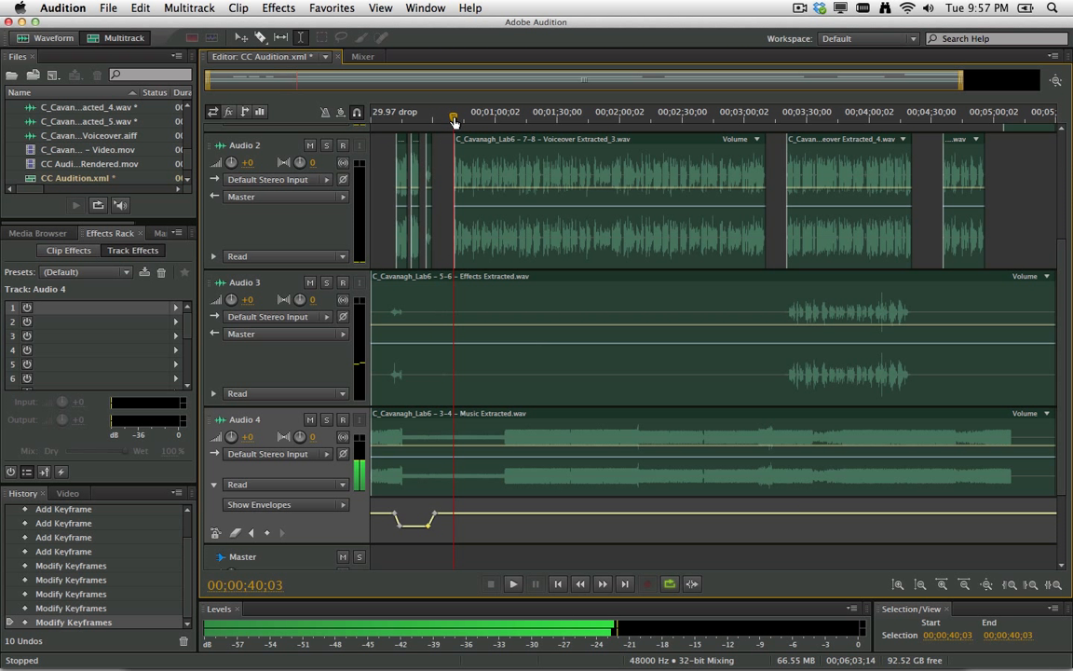
pyautogui.click(456, 514)
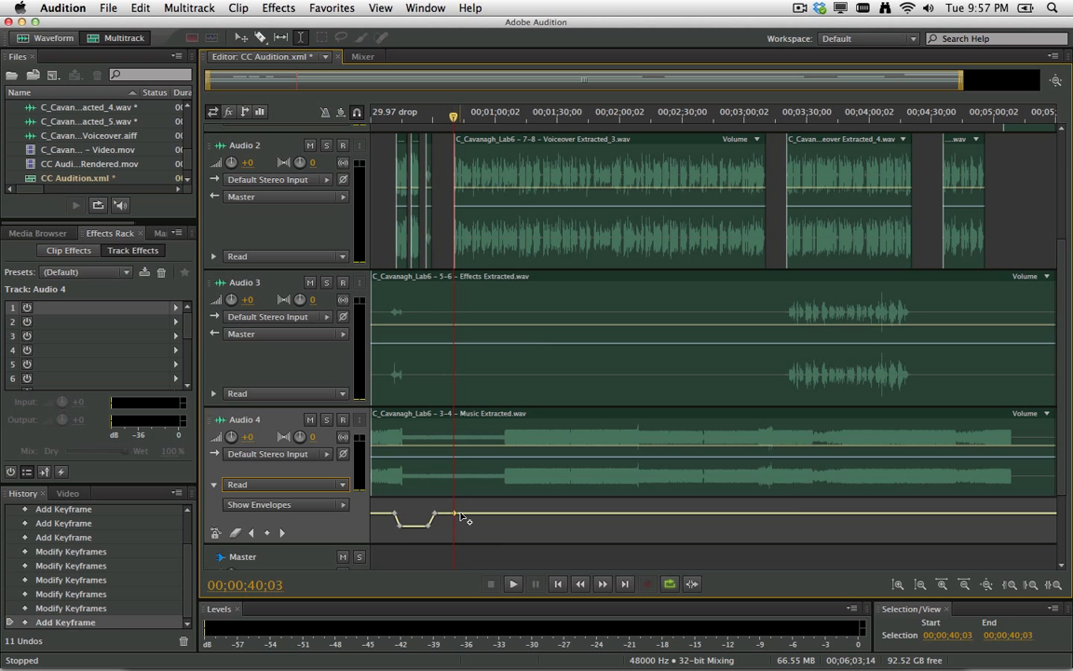
pyautogui.click(460, 514)
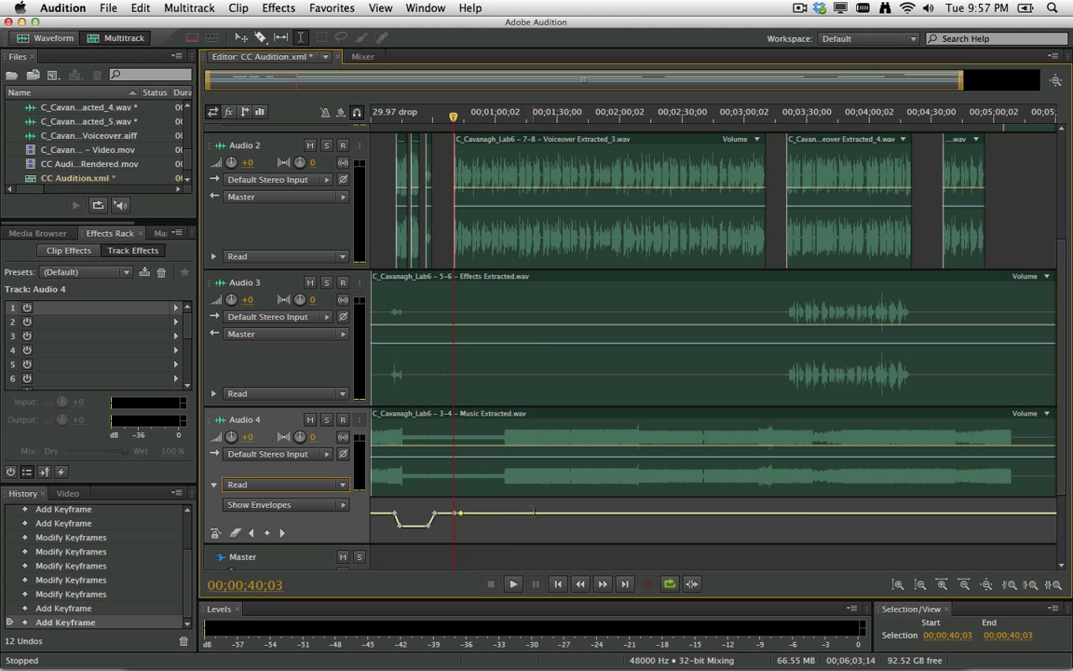
pyautogui.click(758, 514)
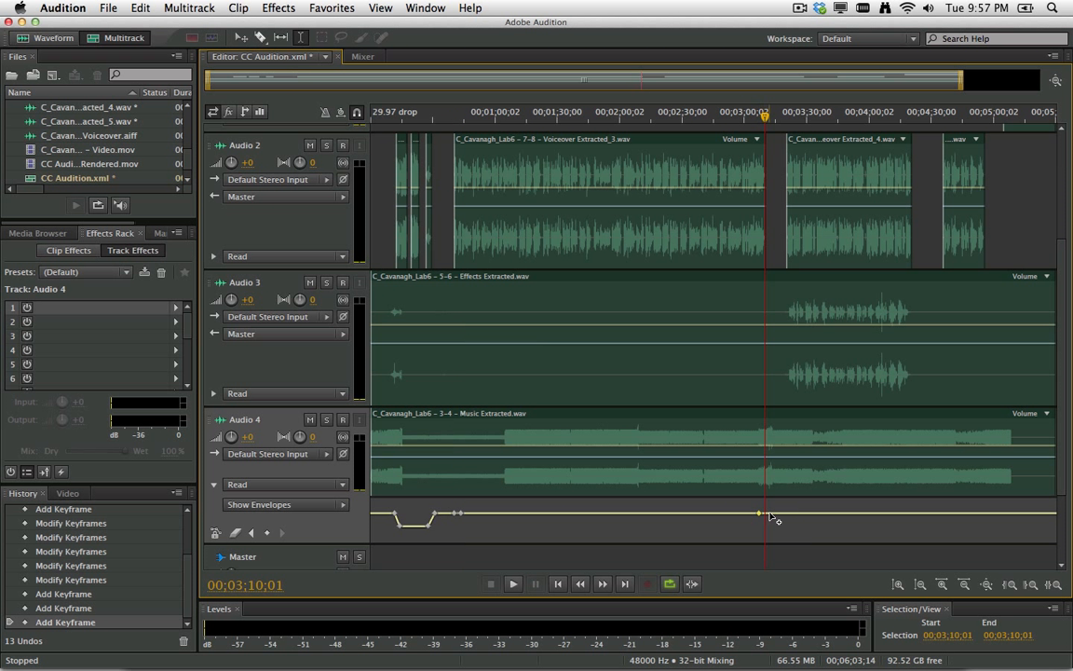
pyautogui.click(771, 514)
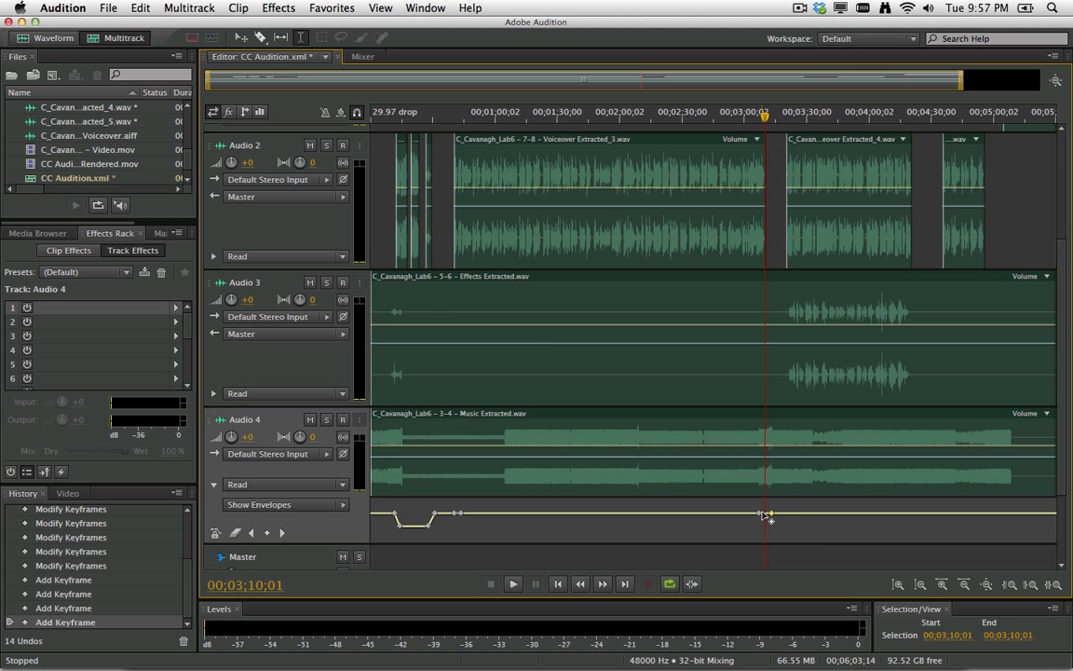
pyautogui.moveTo(759, 514); pyautogui.dragTo(759, 528)
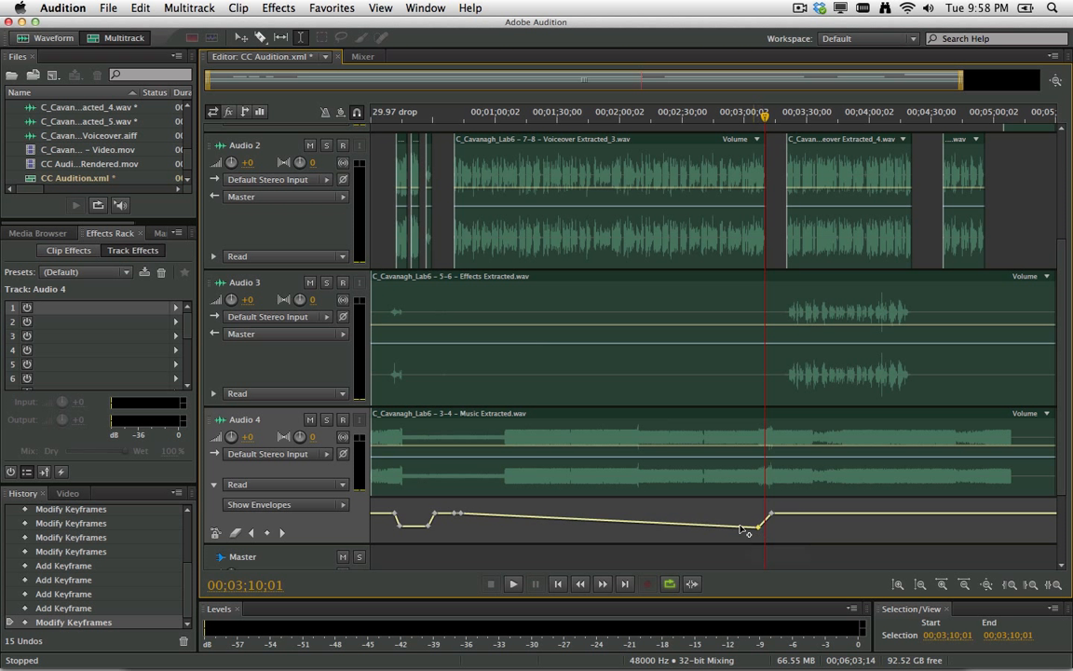
pyautogui.click(460, 514)
pyautogui.moveTo(460, 515); pyautogui.dragTo(462, 528)
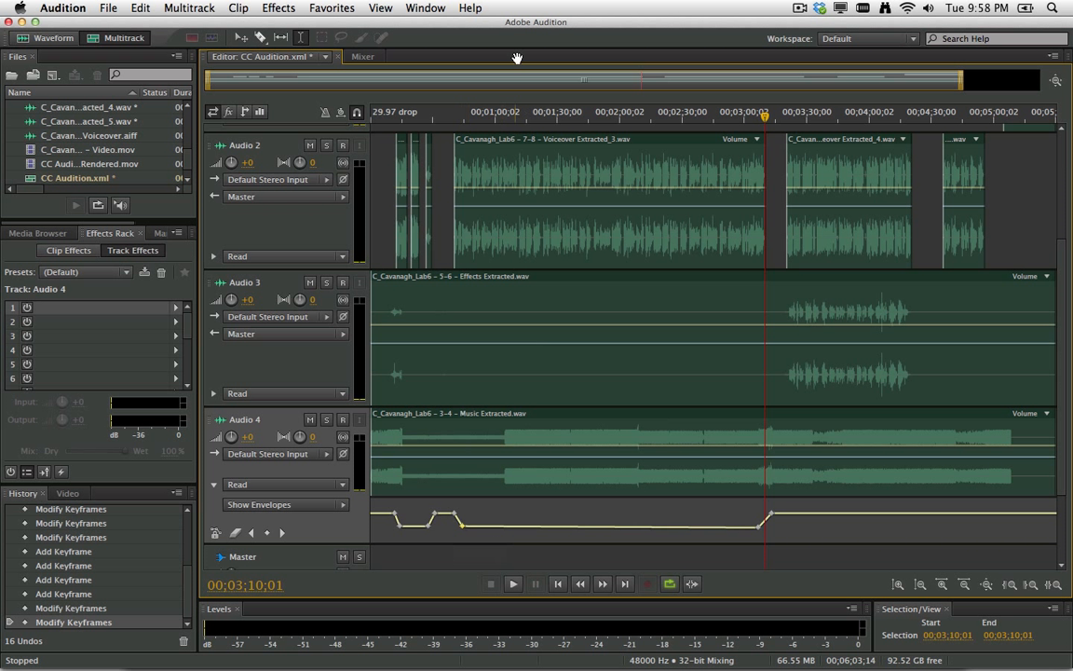
# Play back from about 0:39 and near 3:10 to check the long music dip.
pyautogui.click(452, 117)
pyautogui.press('space')
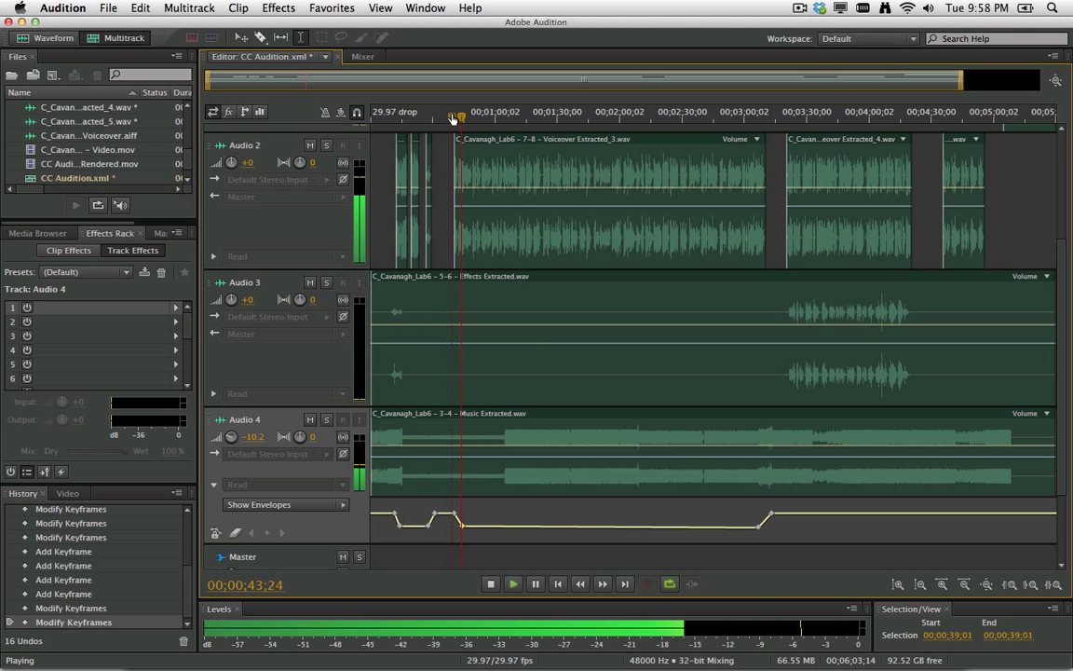
pyautogui.click(762, 117)
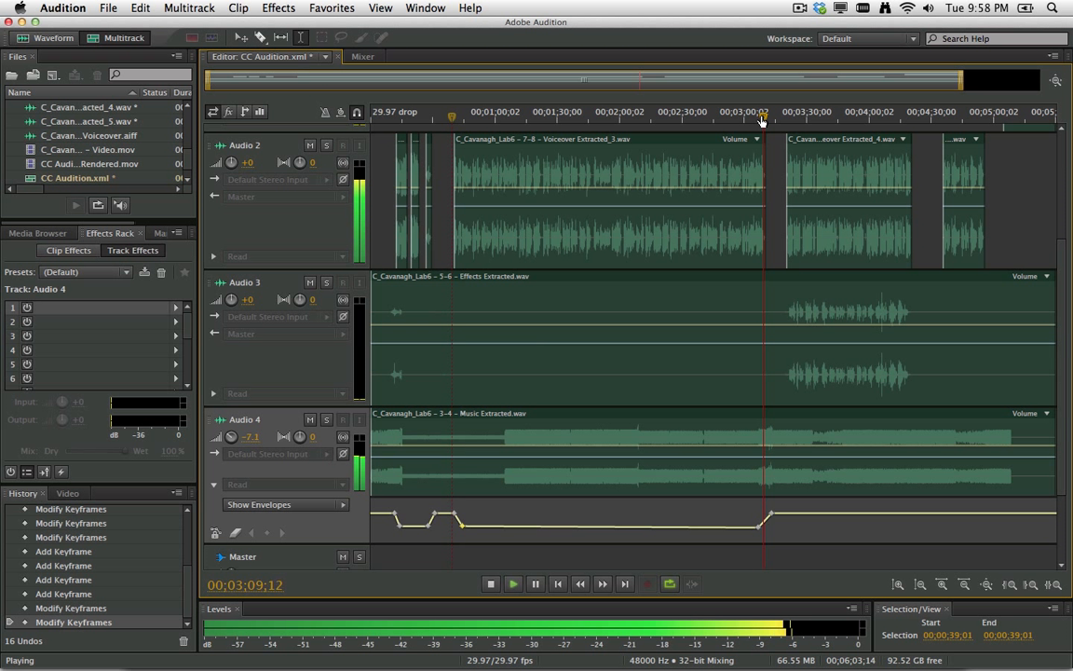
pyautogui.press('space')
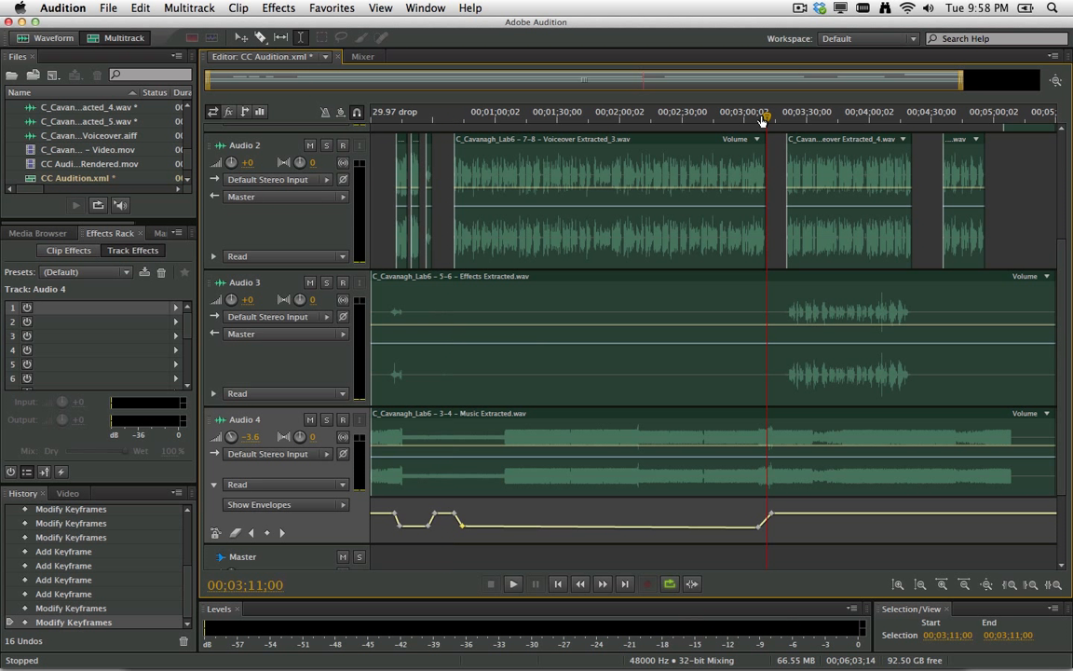
# Zoom in near 3:11 and move the low music volume keyframe later, down to -16.0 dB.
pyautogui.press('=')
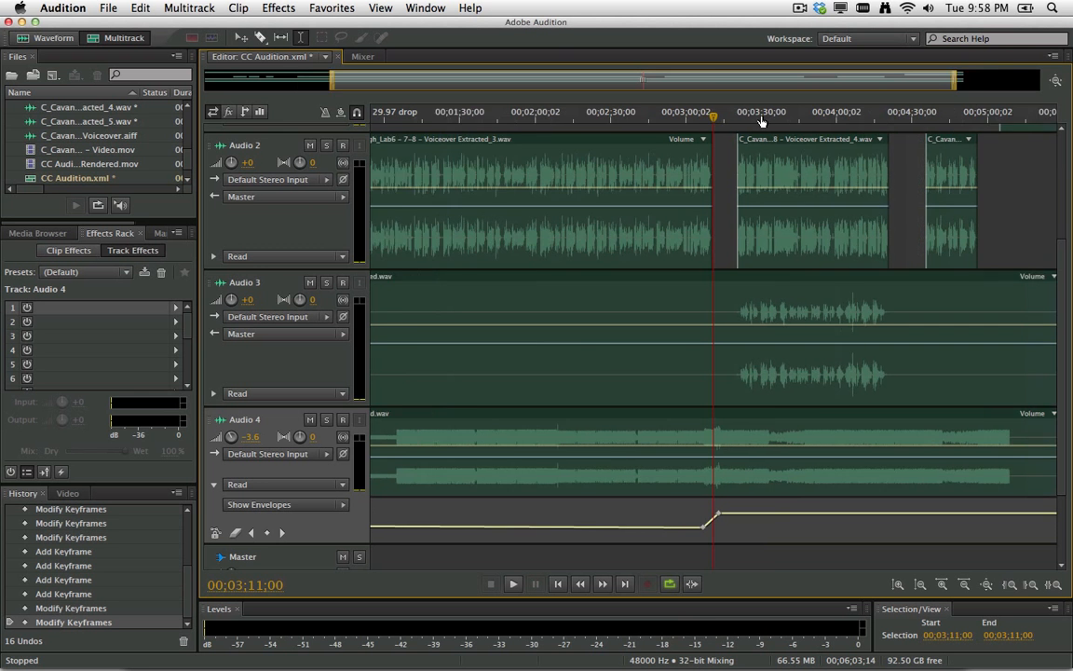
pyautogui.scroll(5, 761, 121)
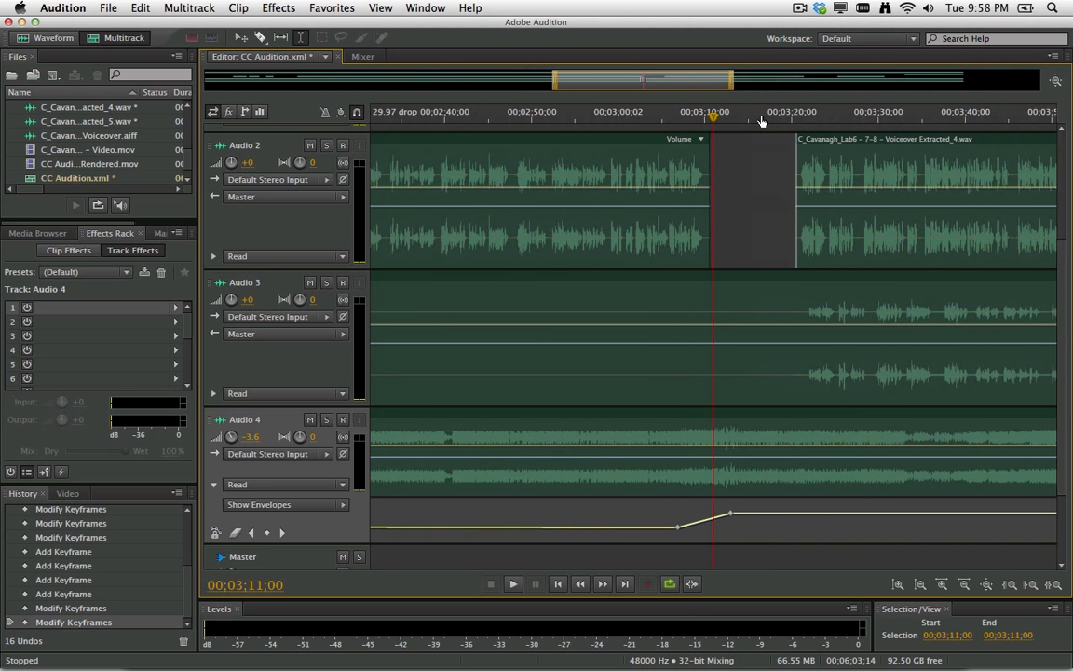
pyautogui.moveTo(675, 527); pyautogui.dragTo(700, 529)
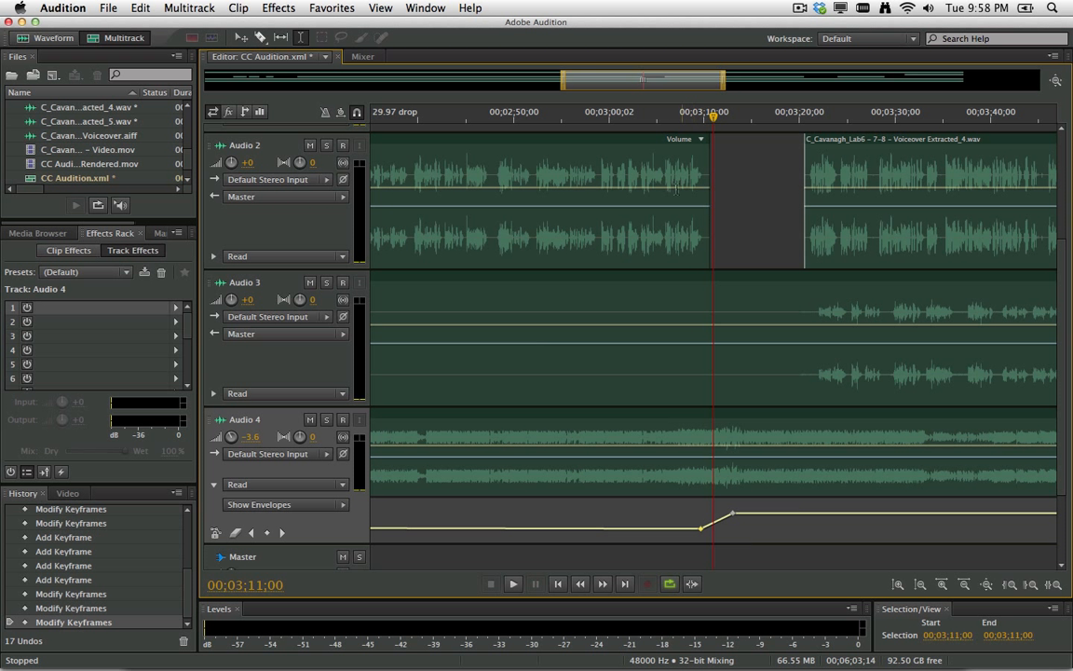
# Play back from just before 3:07 to check the music swell, then stop.
pyautogui.click(673, 119)
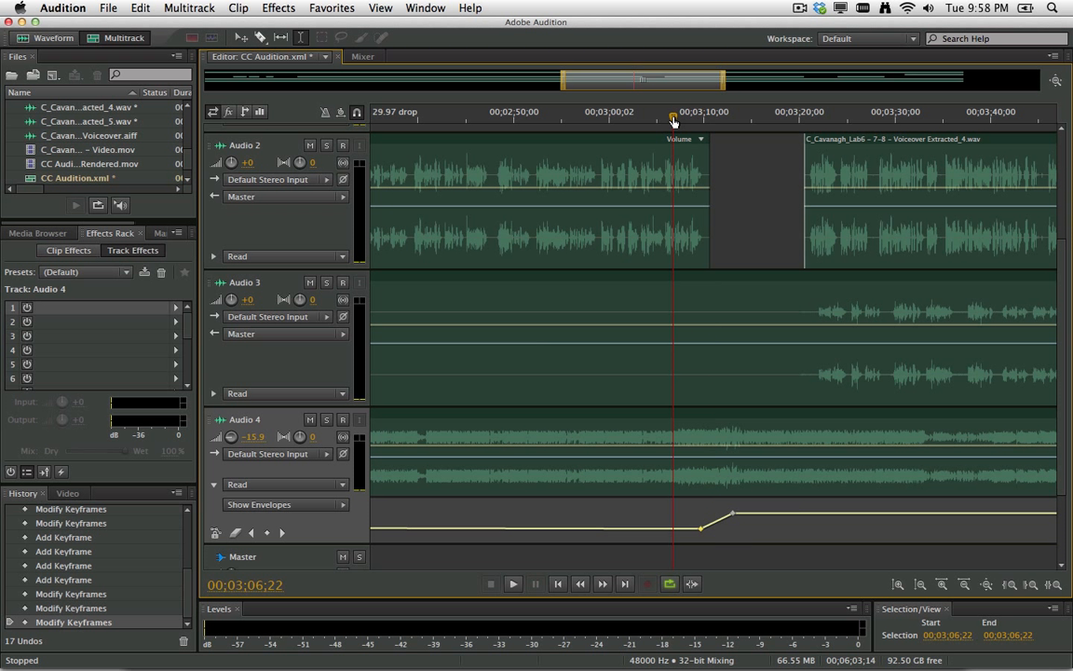
pyautogui.press('space')
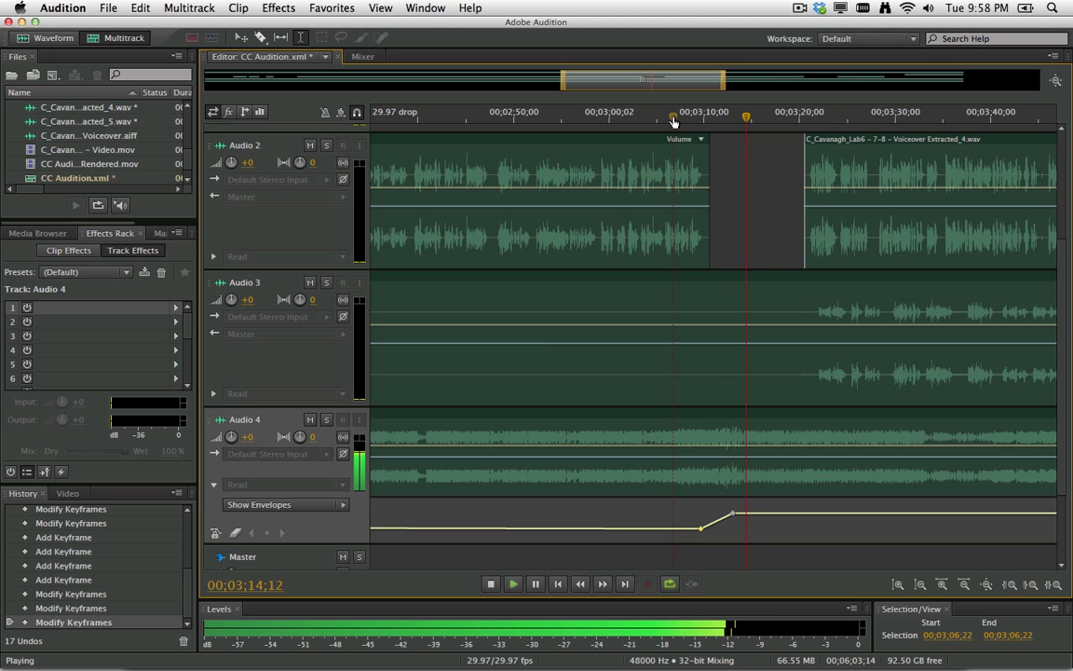
pyautogui.press('space')
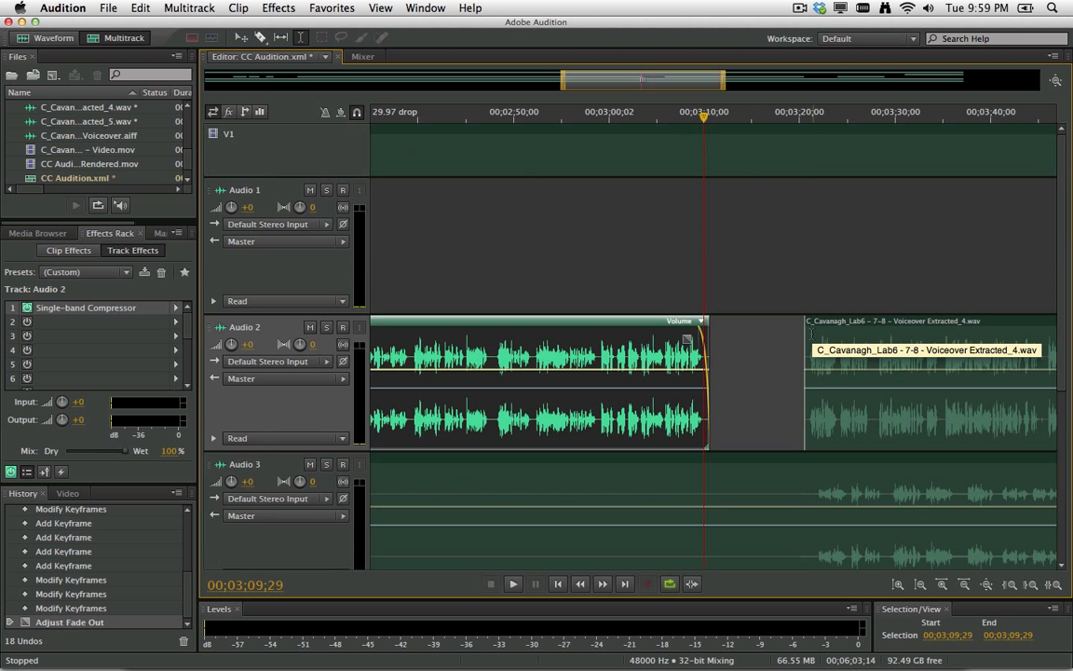
# Give the second Audio 2 voiceover clip a short fade-in and a fade-out, then switch to the Mixer.
pyautogui.click(809, 331)
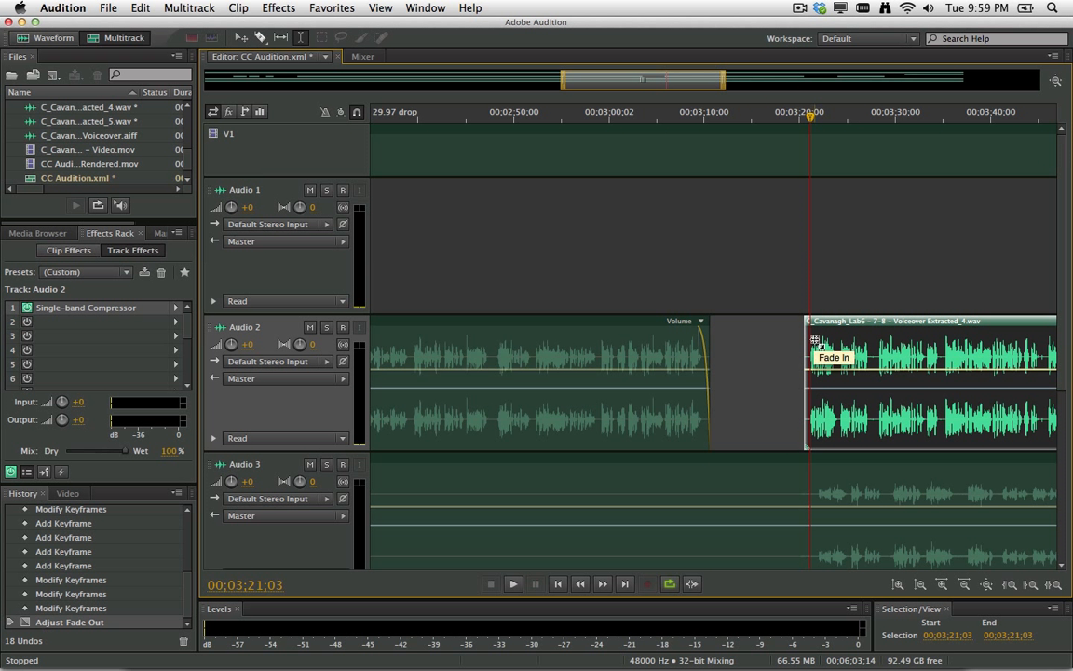
pyautogui.moveTo(816, 339); pyautogui.dragTo(825, 338)
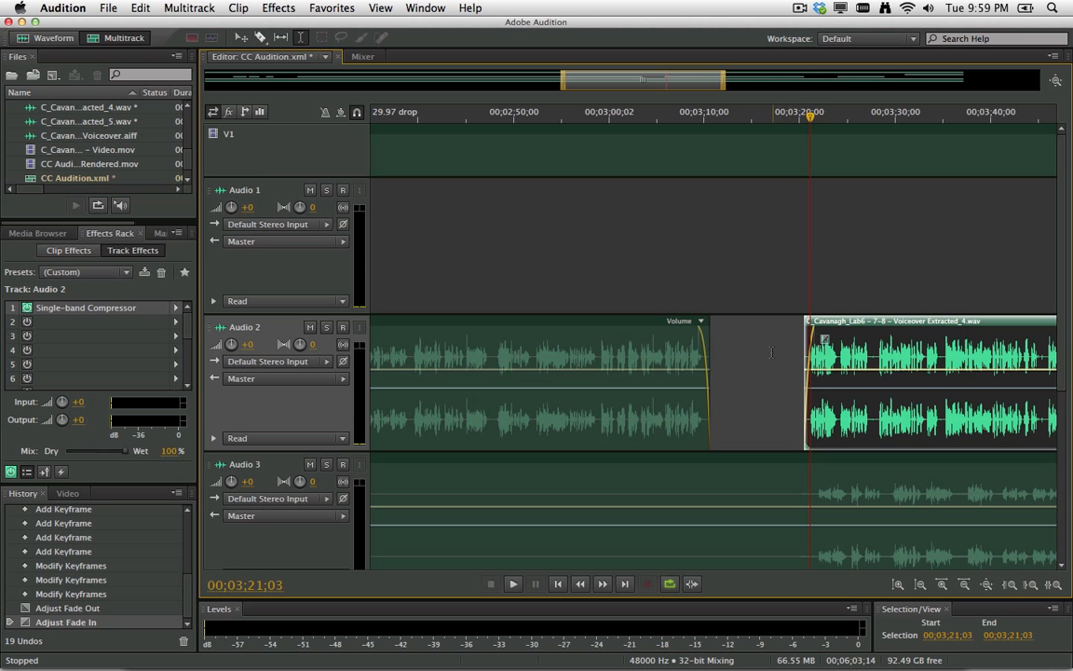
pyautogui.hscroll(10, 771, 353)
pyautogui.scroll(-2, 773, 353)
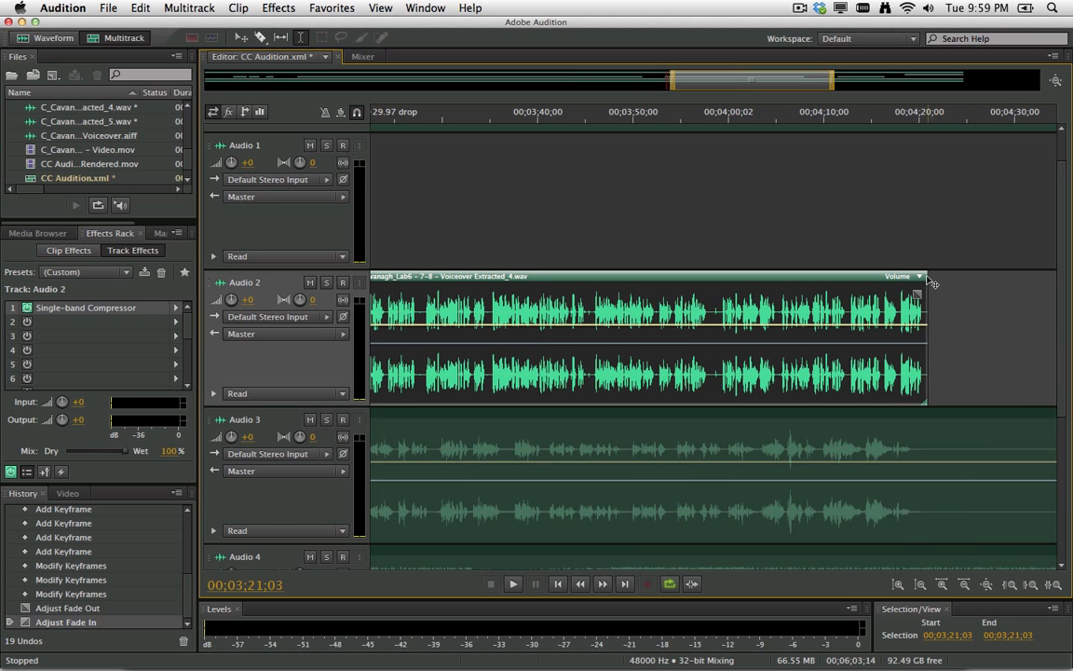
pyautogui.moveTo(917, 295); pyautogui.dragTo(908, 295)
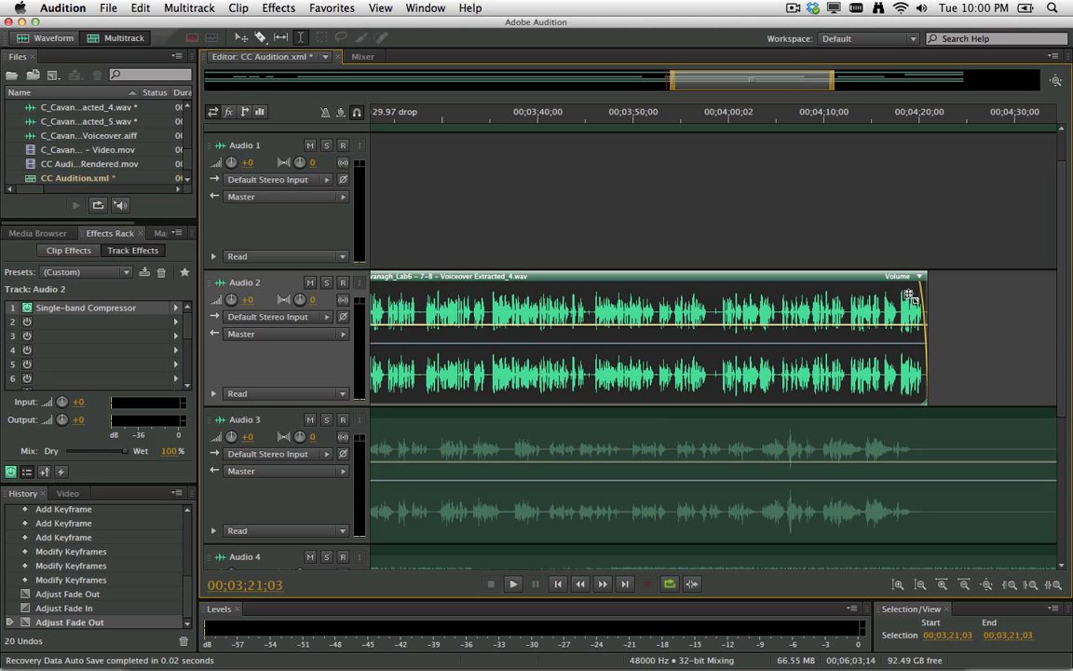
pyautogui.hscroll(2, 440, 226)
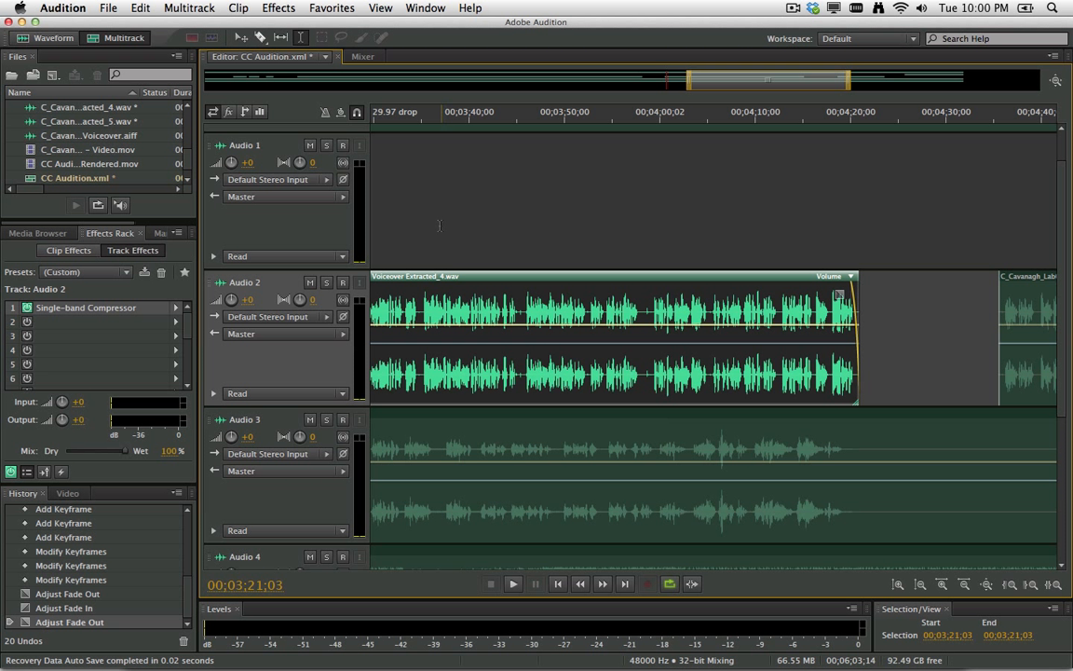
pyautogui.click(362, 57)
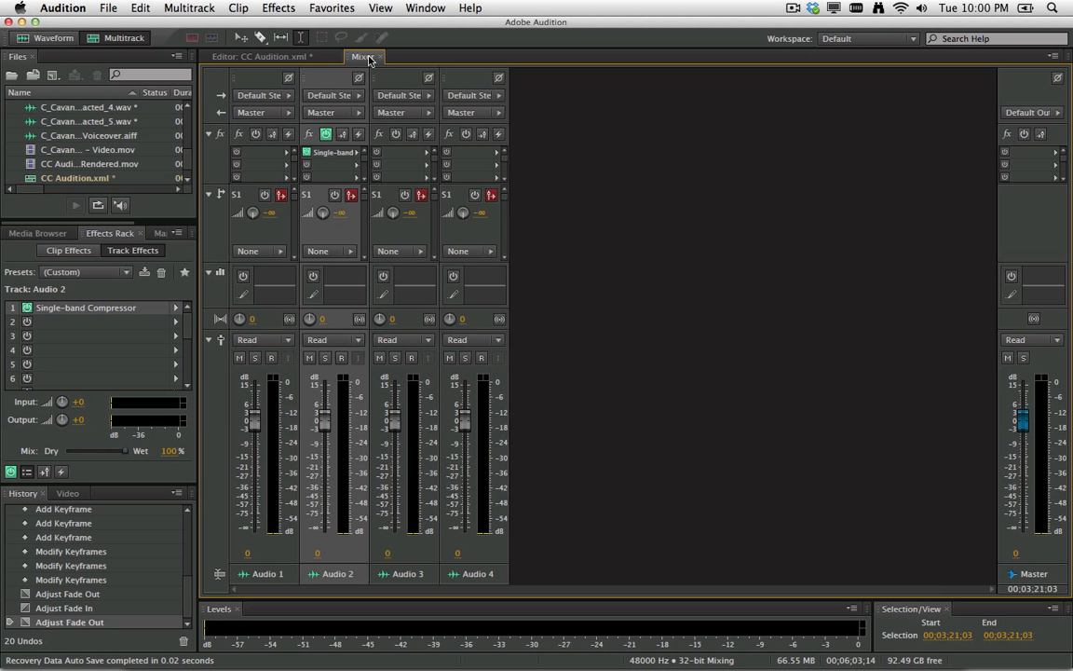
# Set Audio 4 automation to Write and record a volume pass down to -22.6 dB.
pyautogui.press('space')
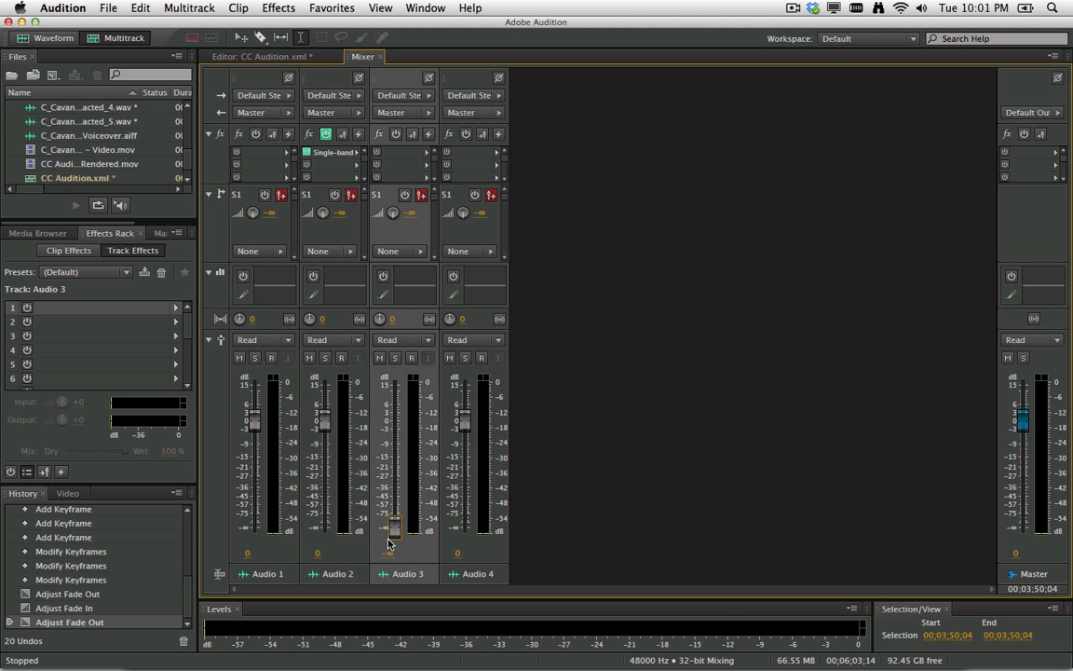
pyautogui.click(495, 341)
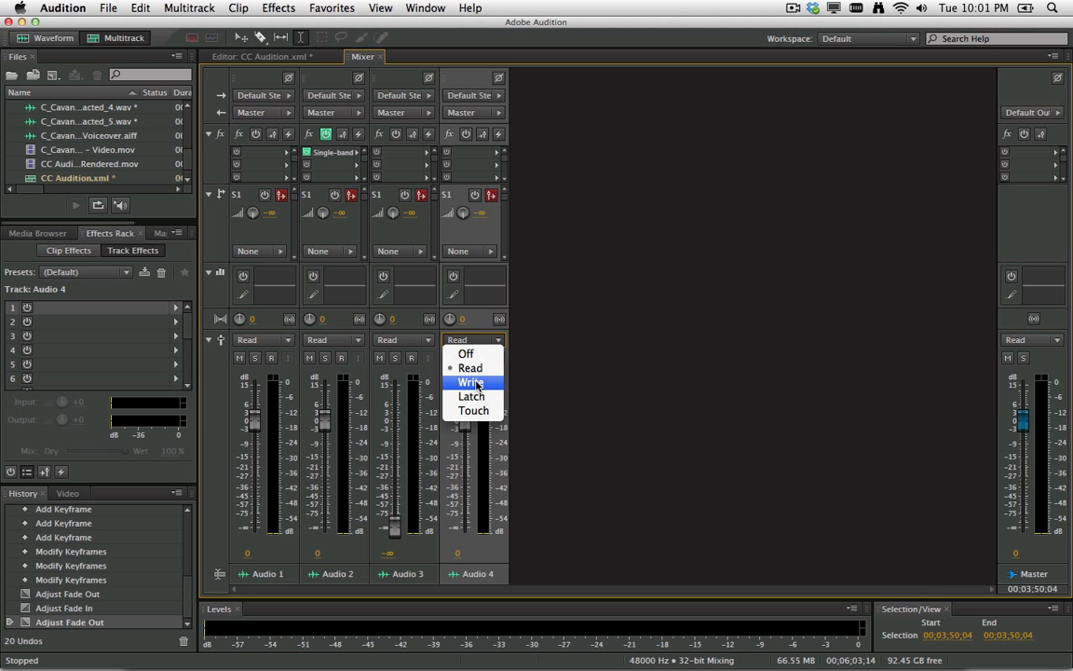
pyautogui.click(473, 383)
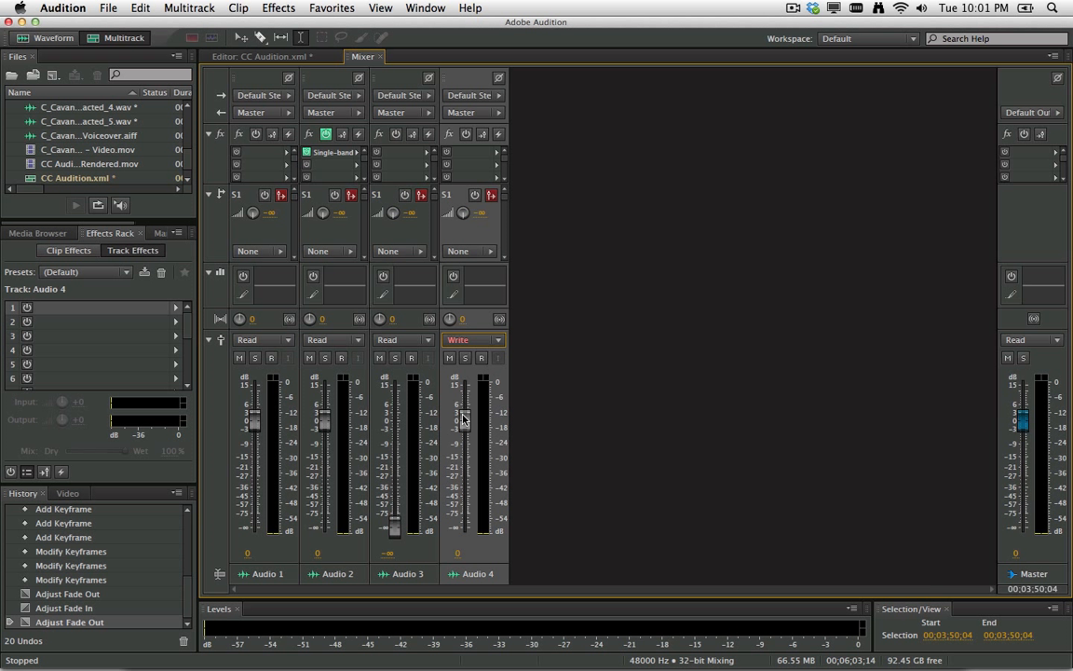
pyautogui.moveTo(464, 419); pyautogui.dragTo(463, 469)
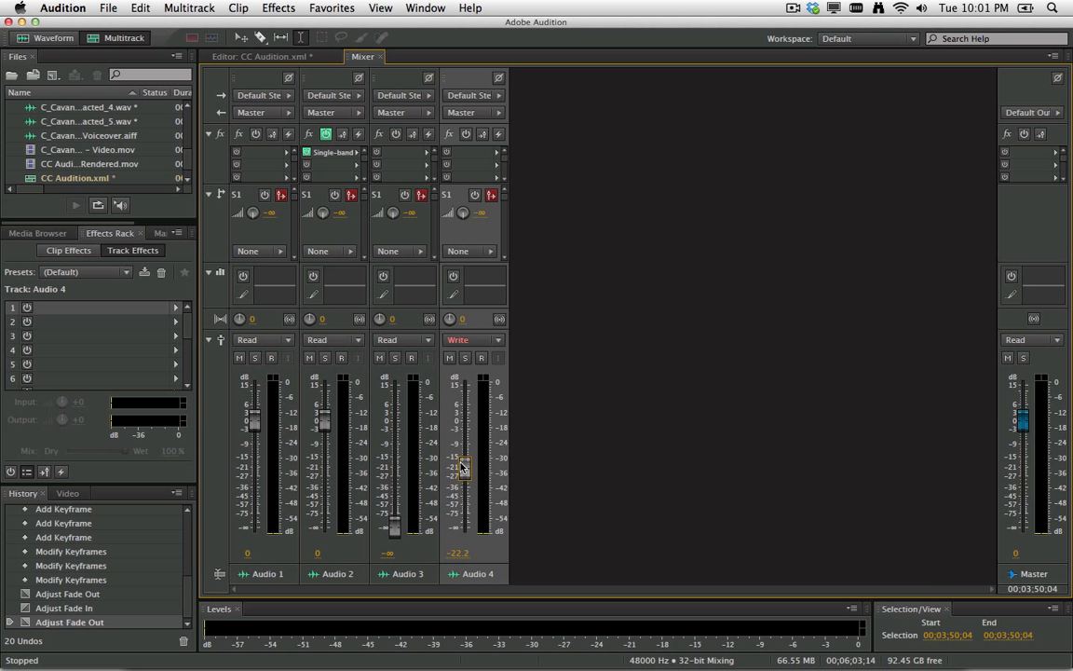
pyautogui.press('space')
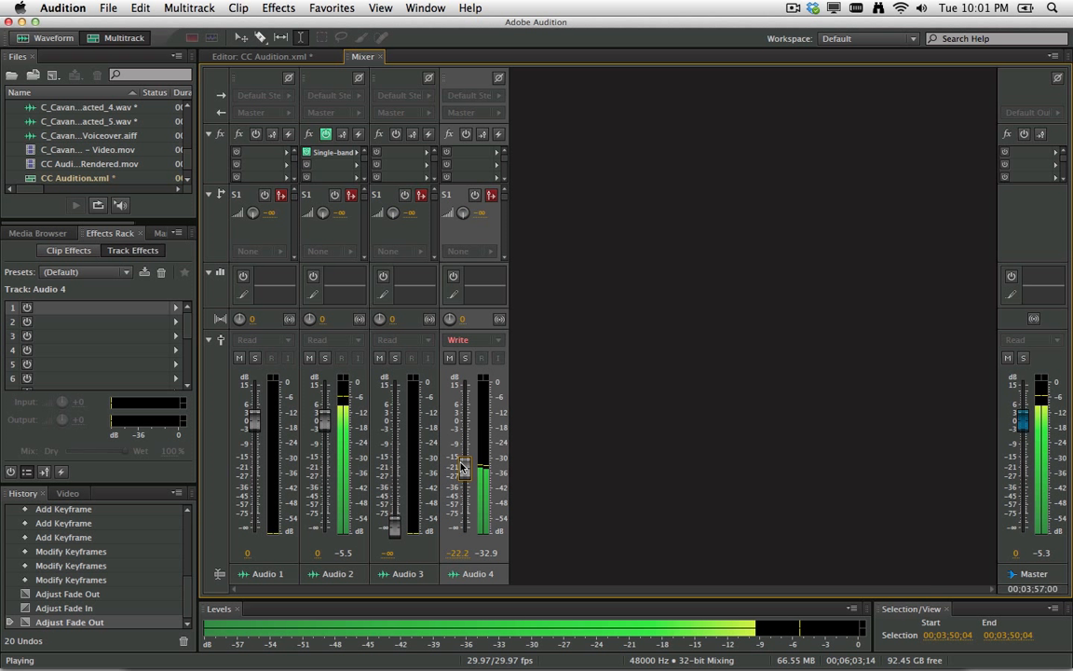
pyautogui.press('space')
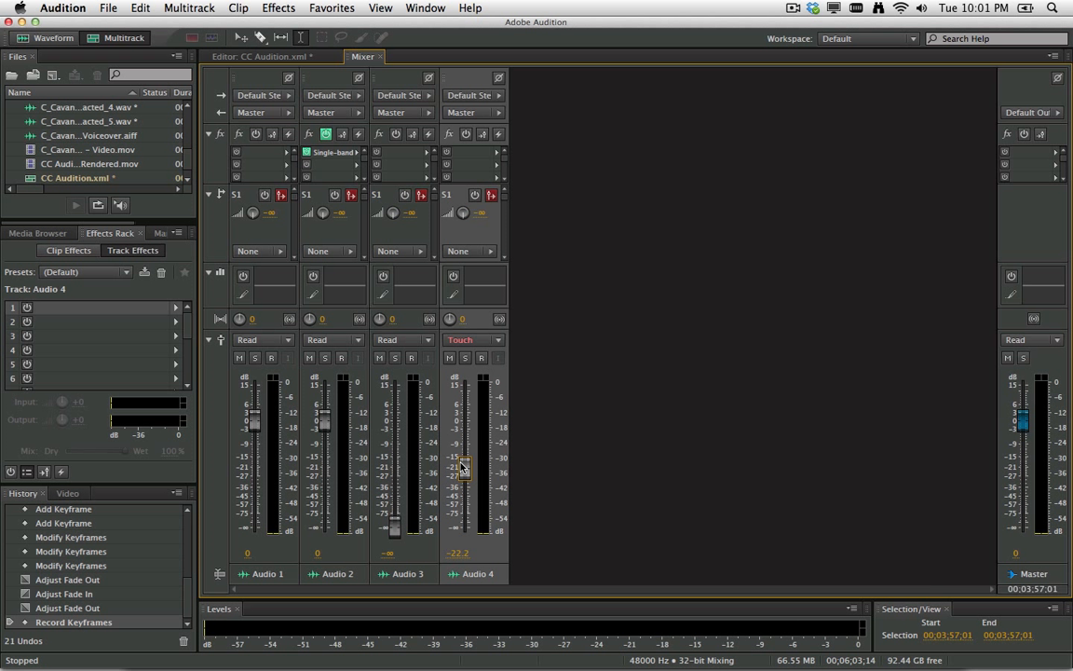
# Record a second pass raising Audio 4, lower Audio 2 to -14.7 dB, and return to the Editor.
pyautogui.press('space')
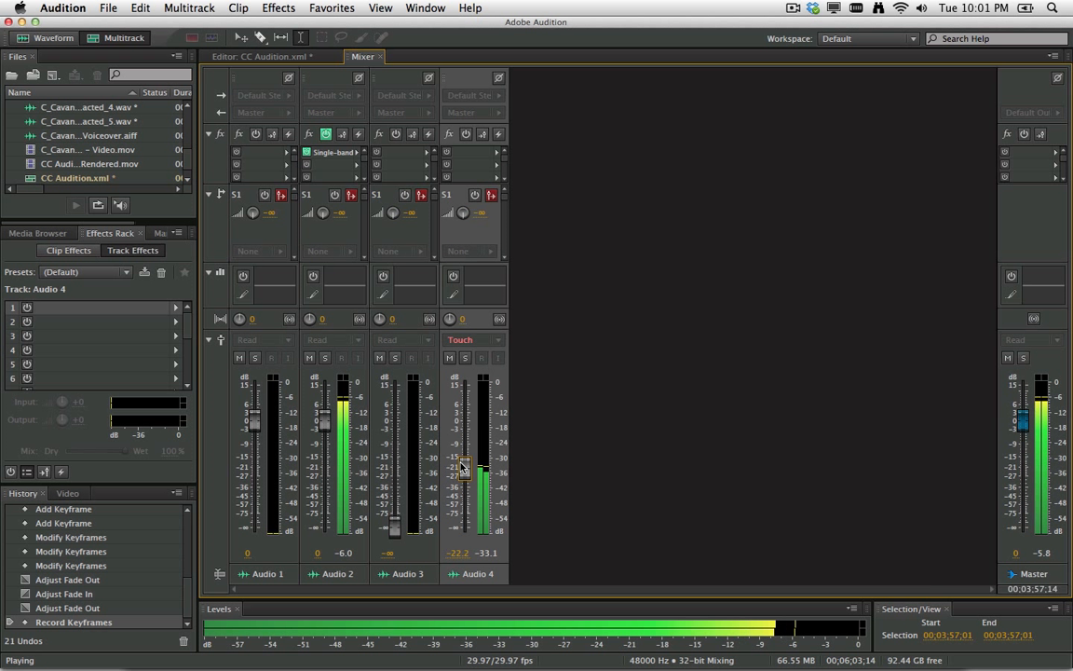
pyautogui.moveTo(463, 467); pyautogui.dragTo(463, 437)
pyautogui.moveTo(324, 418); pyautogui.dragTo(326, 436)
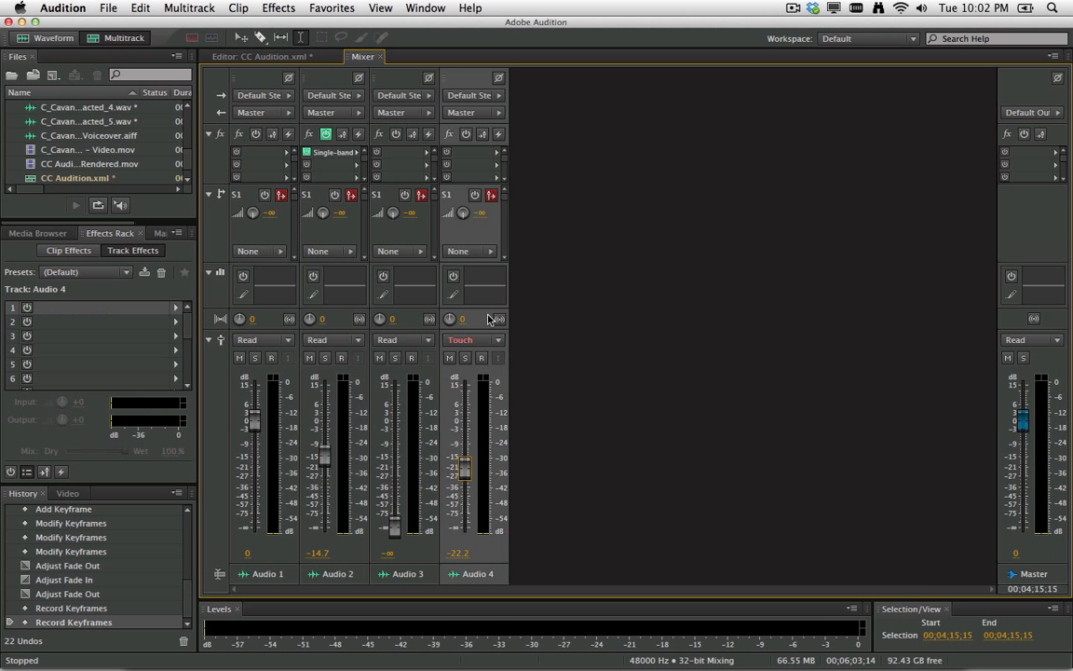
pyautogui.click(269, 58)
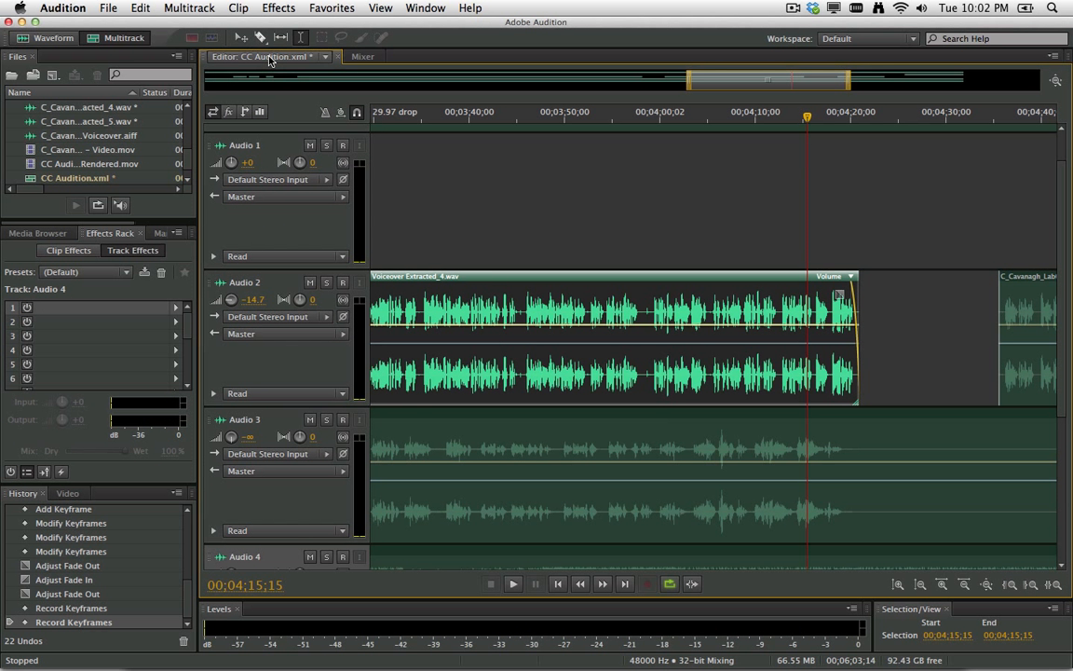
# Scroll down to reveal Audio 4's recorded volume ramps and the Master track.
pyautogui.scroll(-5, 503, 503)
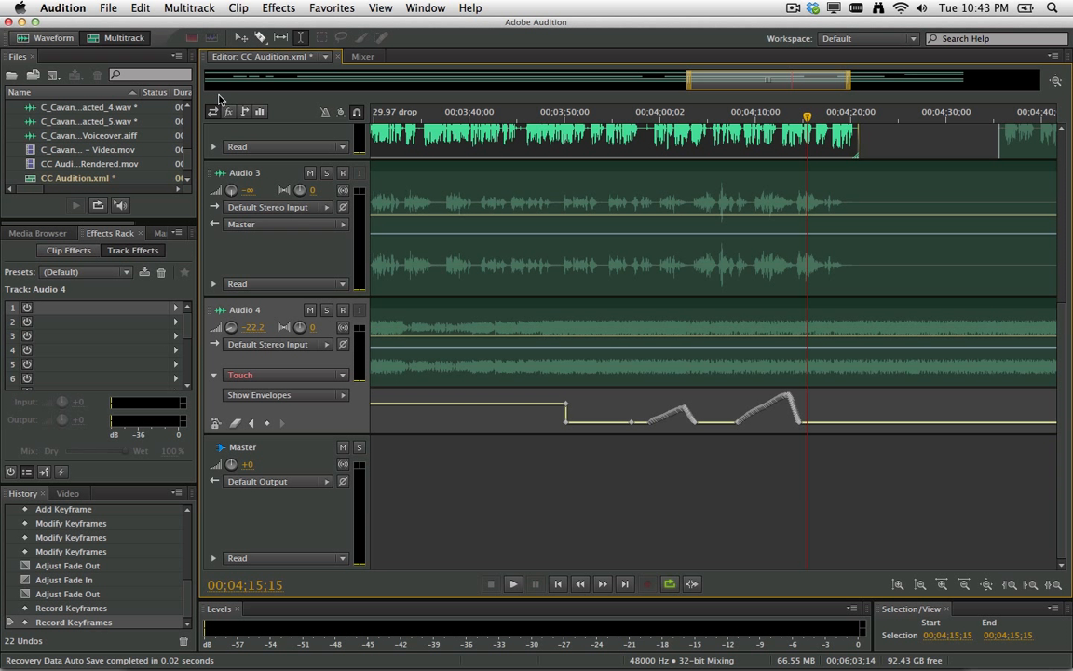
pyautogui.click(109, 9)
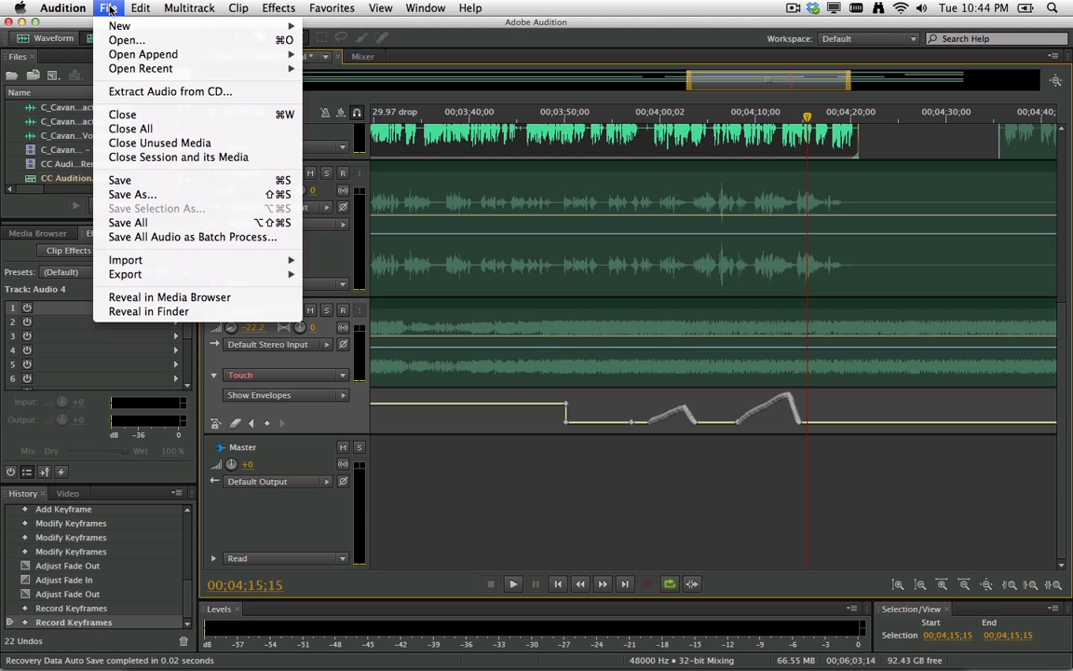
# Start an Entire Session multitrack mixdown export in AIFF format and open the sample type settings.
pyautogui.moveTo(119, 274)
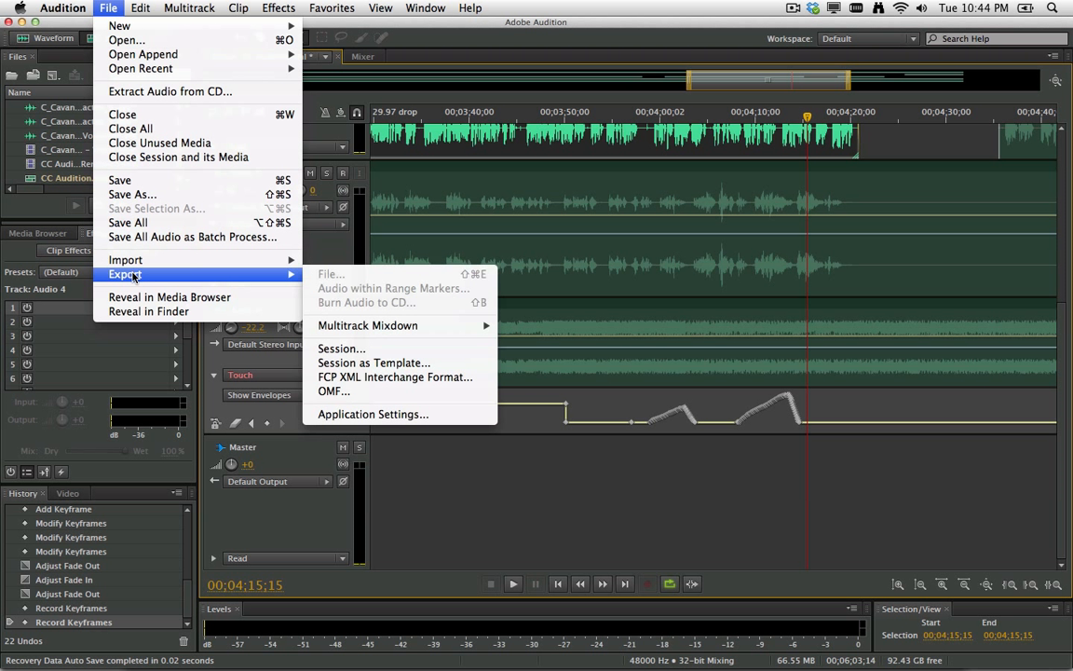
pyautogui.moveTo(373, 325)
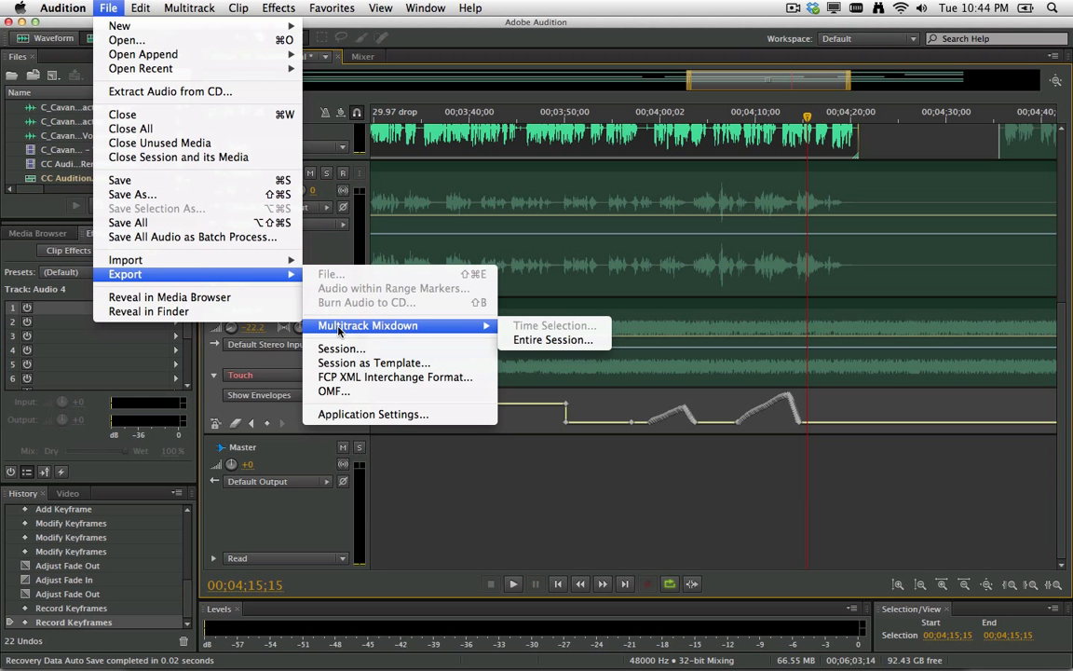
pyautogui.click(539, 341)
pyautogui.click(536, 254)
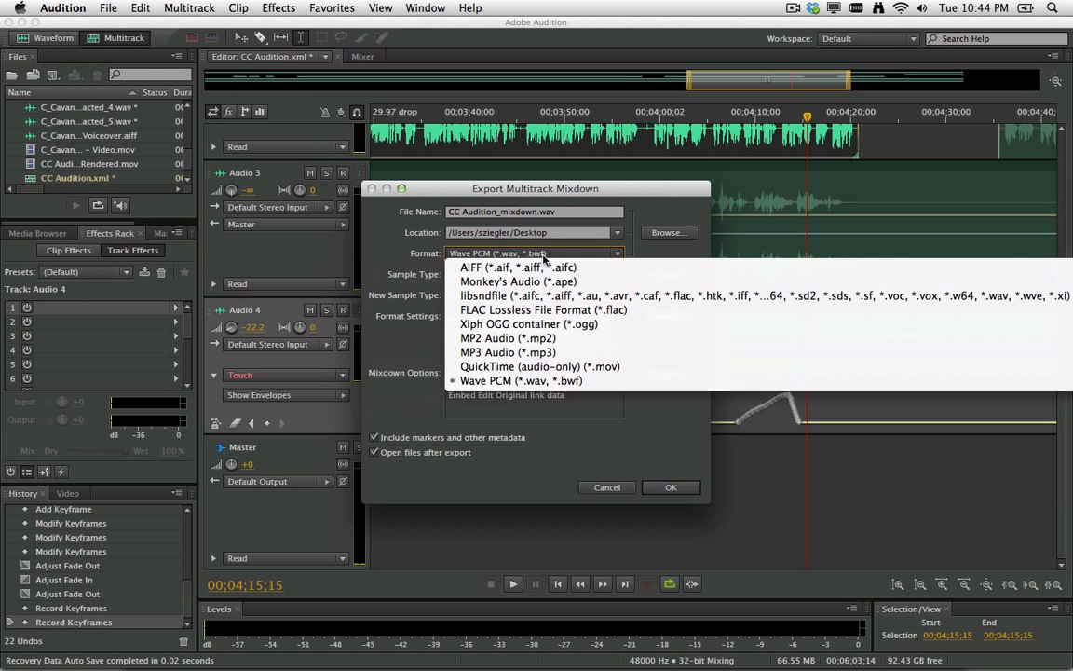
pyautogui.click(521, 268)
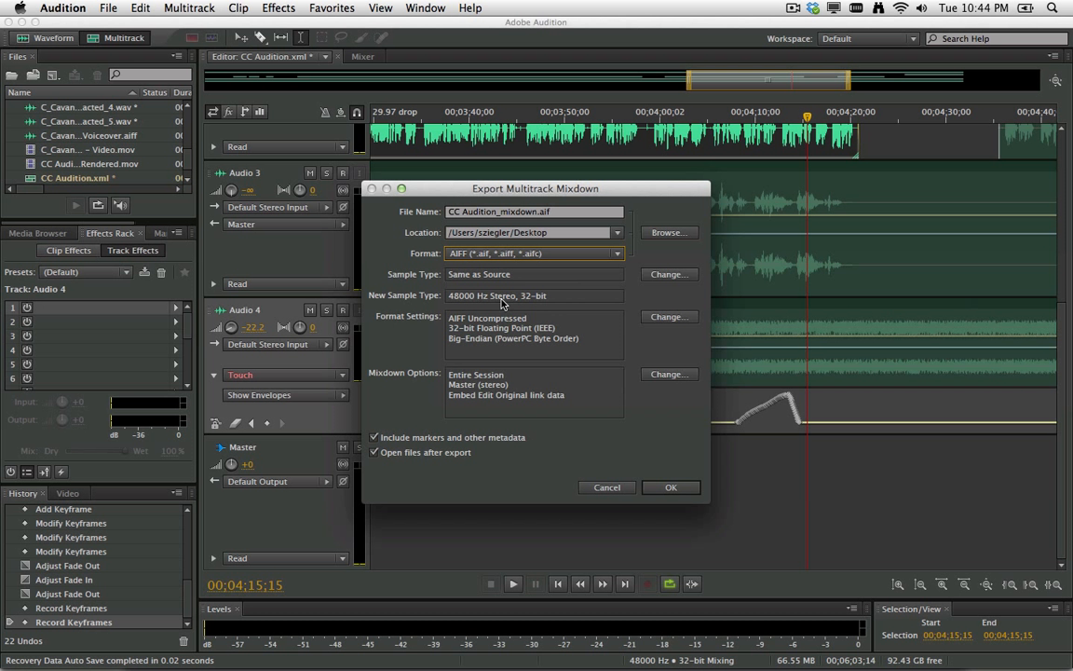
pyautogui.click(666, 276)
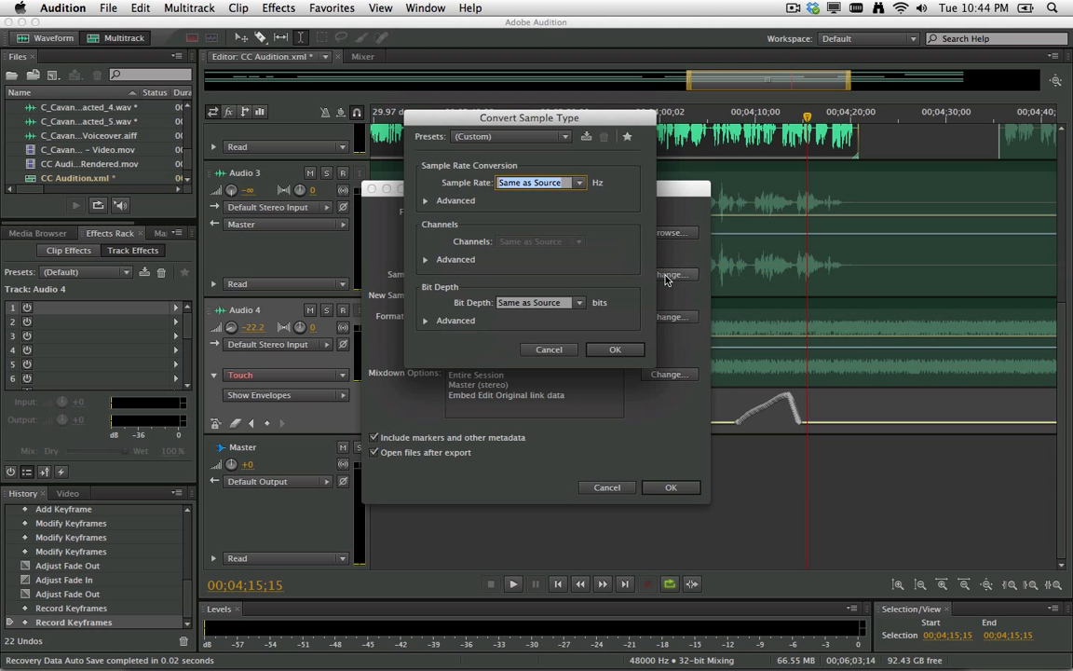
# Keep sample rate and bit depth at Same as Source and confirm Convert Sample Type with OK.
pyautogui.click(579, 183)
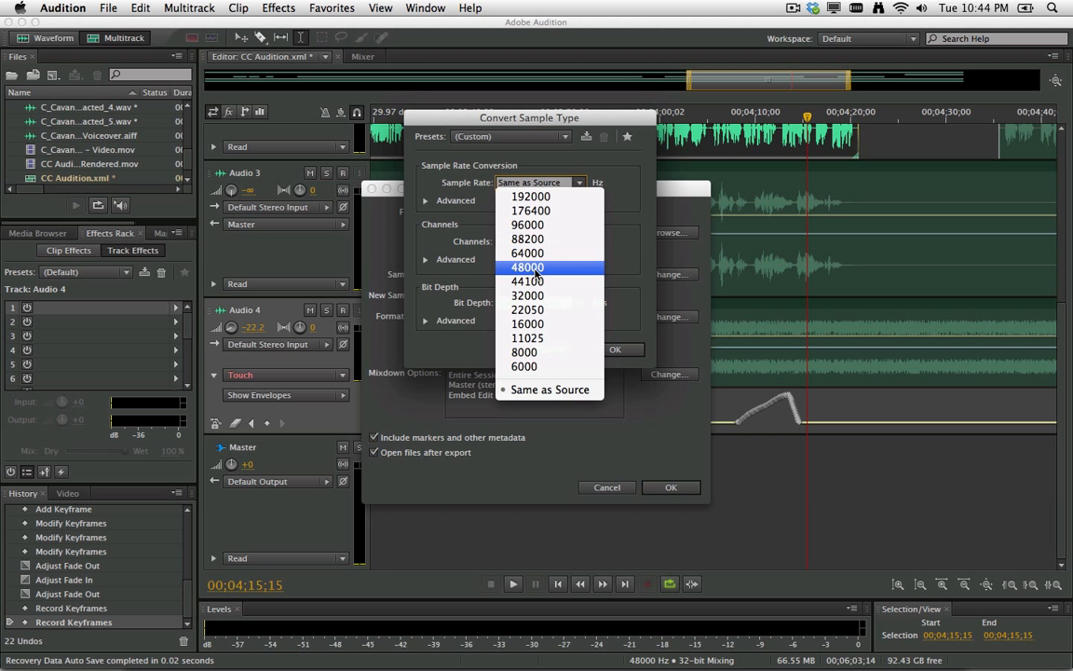
pyautogui.click(613, 244)
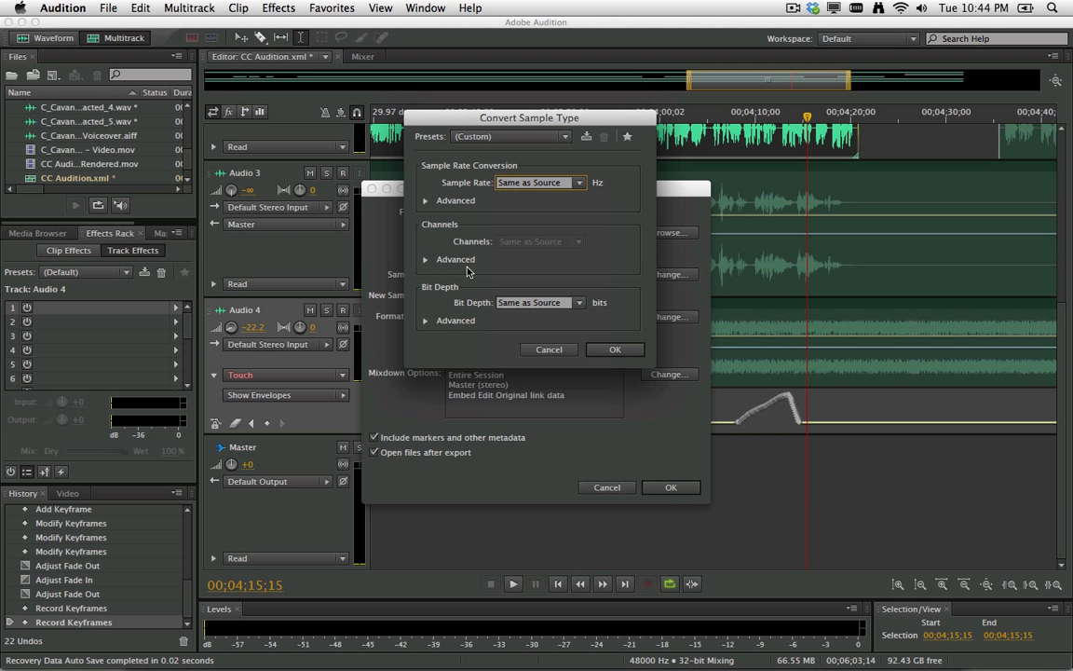
pyautogui.click(425, 260)
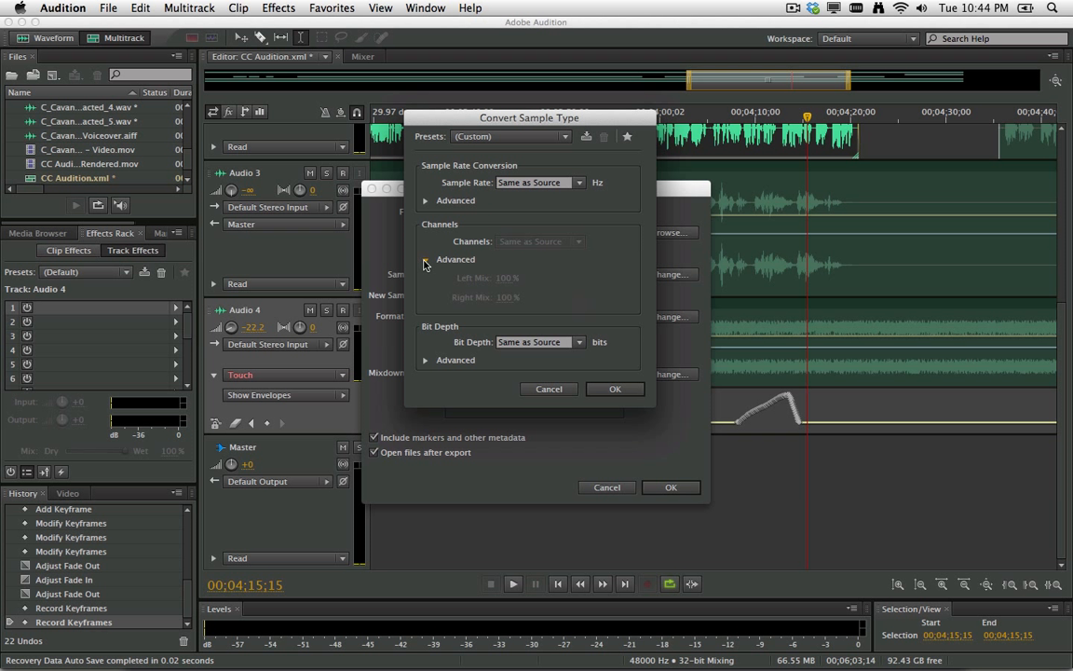
pyautogui.click(425, 263)
pyautogui.click(536, 303)
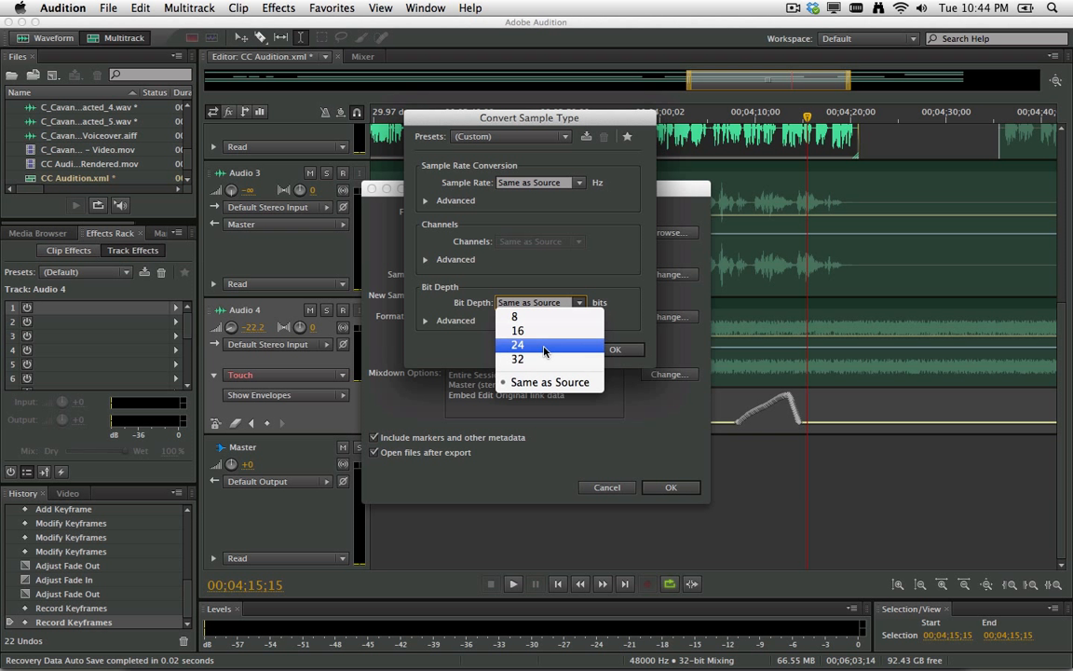
pyautogui.click(620, 297)
pyautogui.click(615, 350)
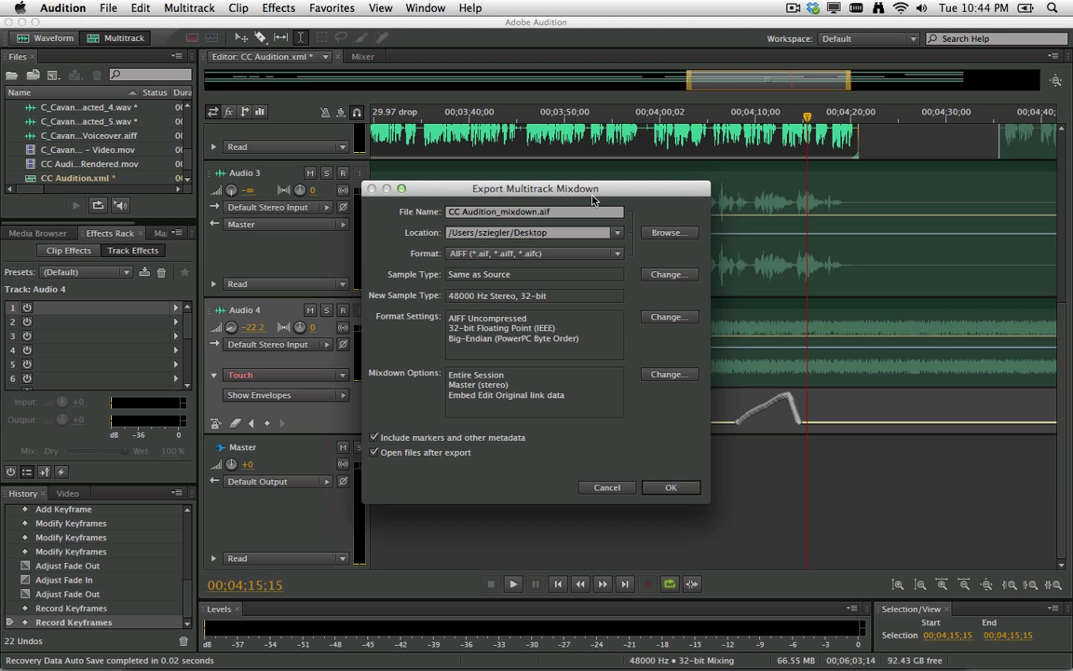
# Export the mixdown as CC Audition_mixdown.aif into a newly created folder named Mix.
pyautogui.click(665, 231)
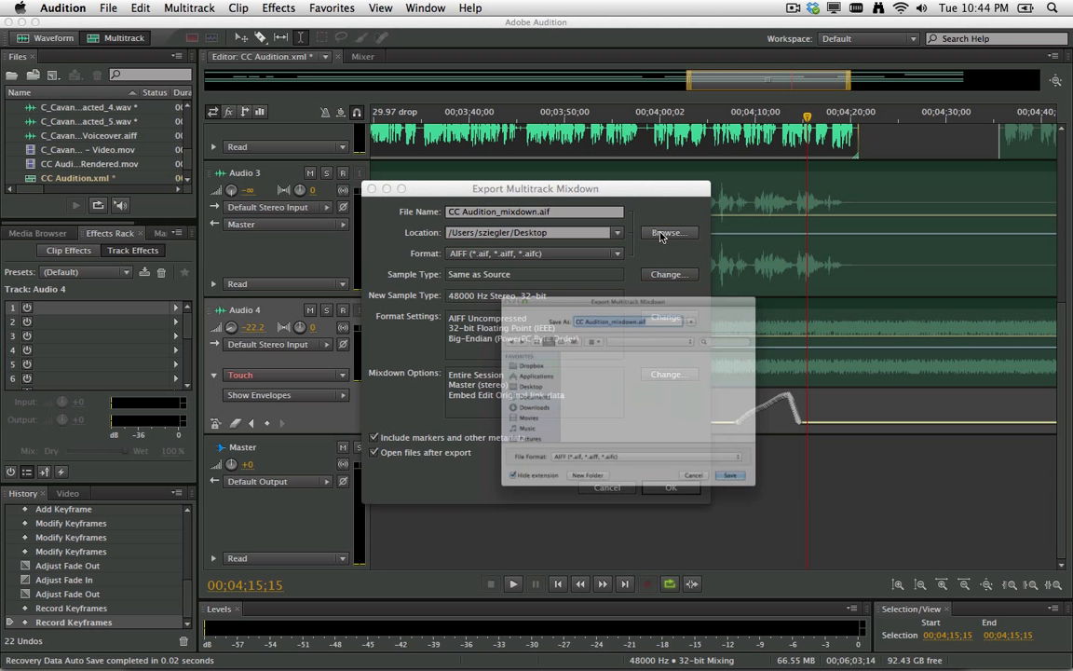
pyautogui.click(539, 536)
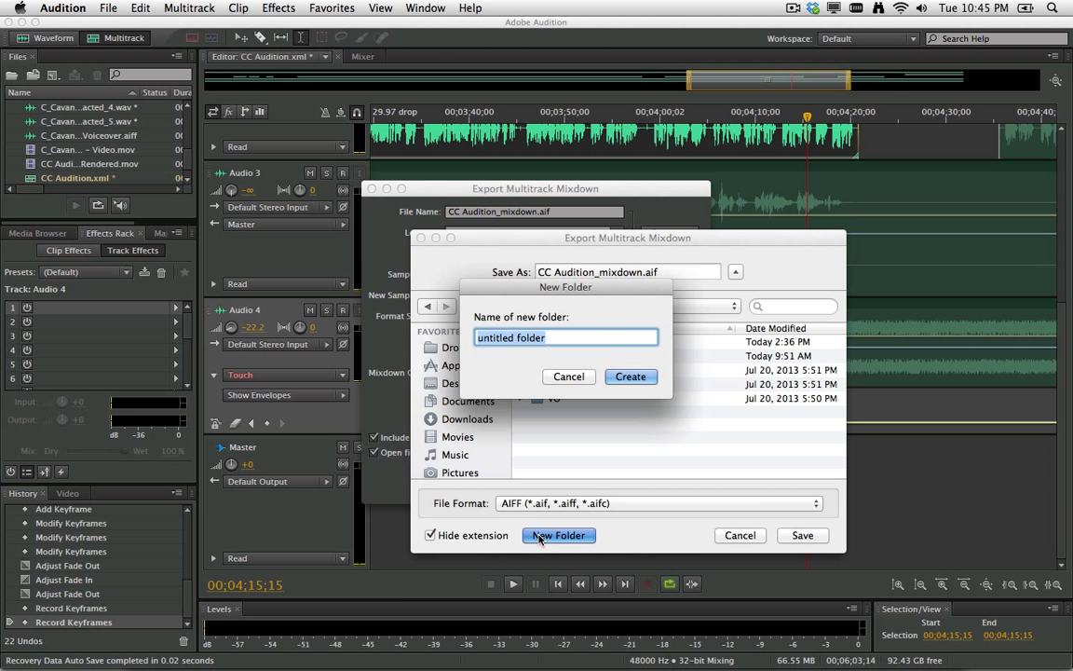
pyautogui.write('Aud')
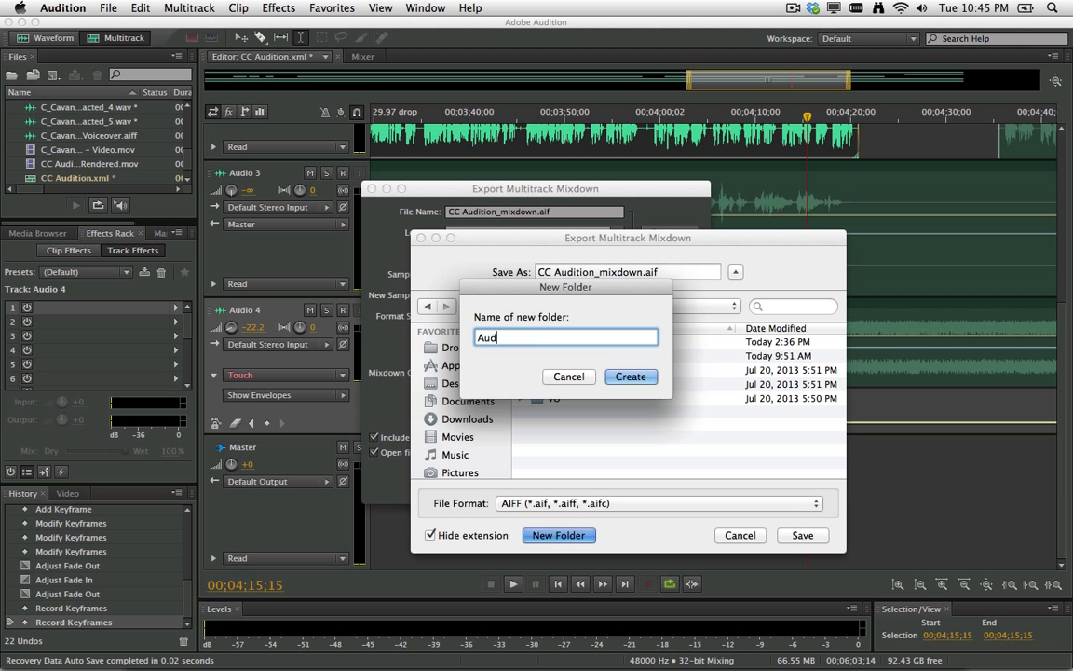
pyautogui.press('BackSpace')
pyautogui.press('BackSpace')
pyautogui.press('BackSpace')
pyautogui.write('M')
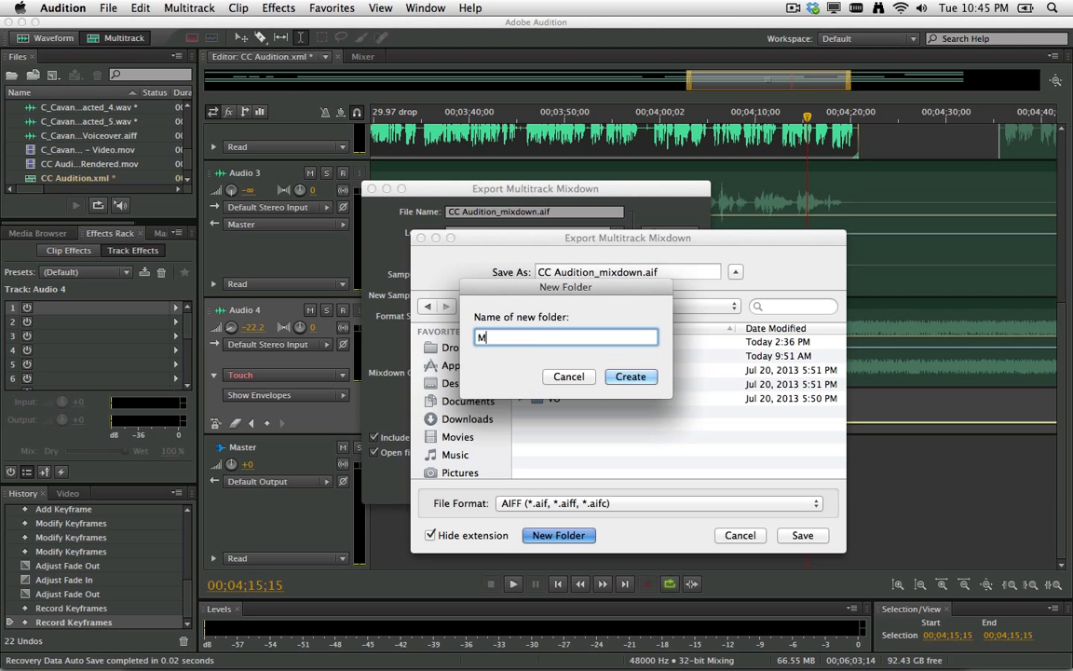
pyautogui.write('ix')
pyautogui.press('Return')
pyautogui.press('Return')
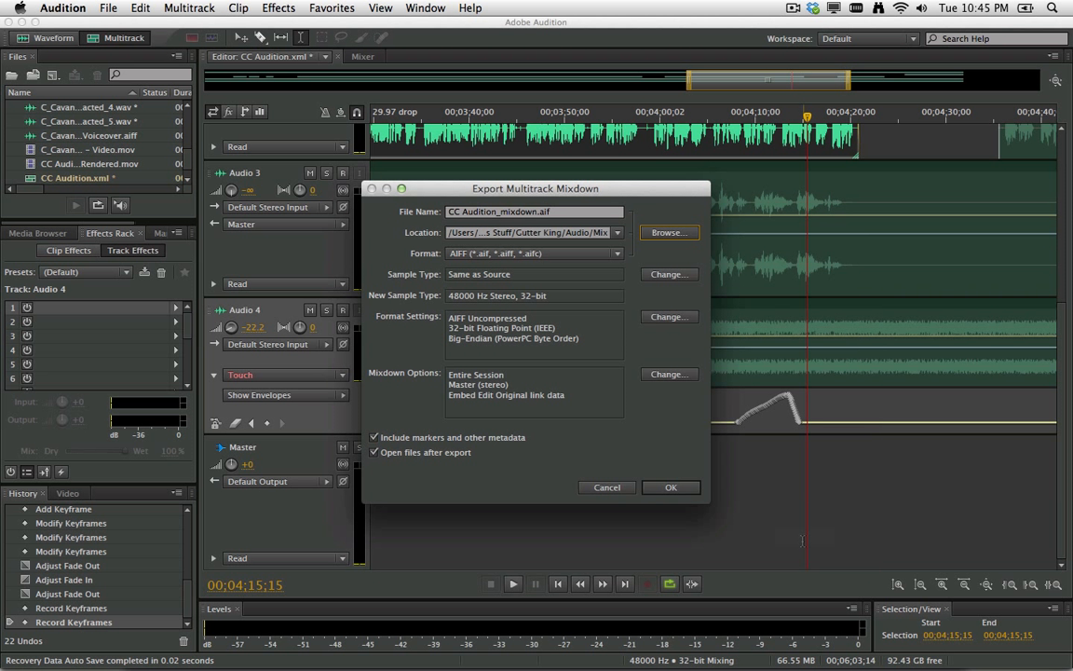
pyautogui.click(670, 487)
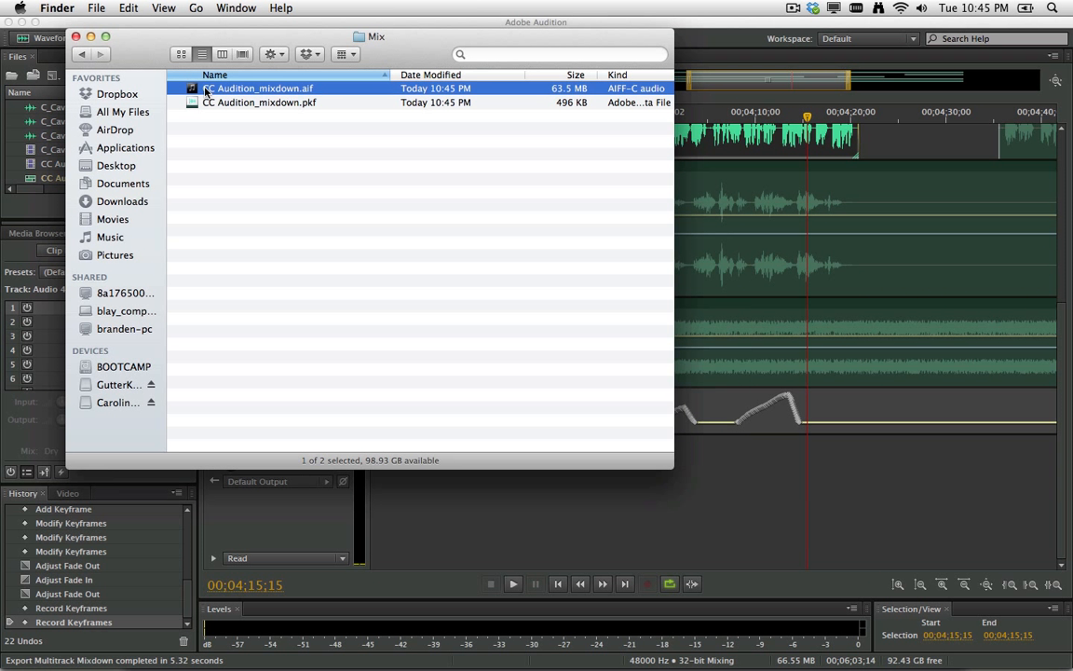